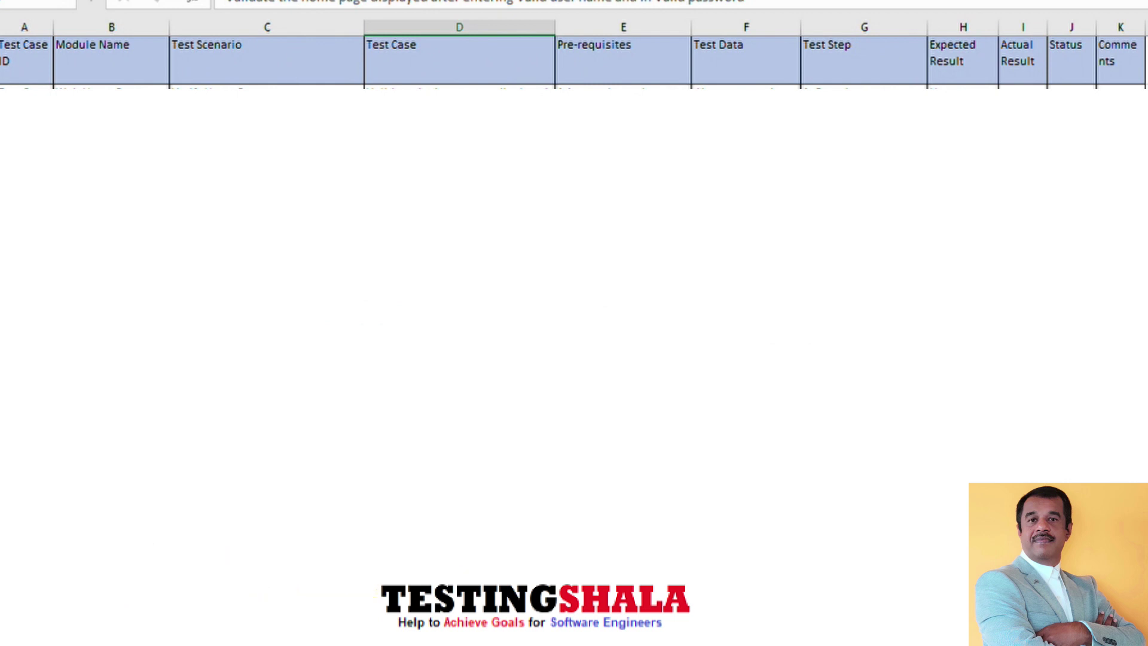
Review the Test Case ID, Module Name, Test Scenario, Test Case, Pre-requisites and Test Data headers.
{"action": "left_click", "coordinate": [1, 59]}
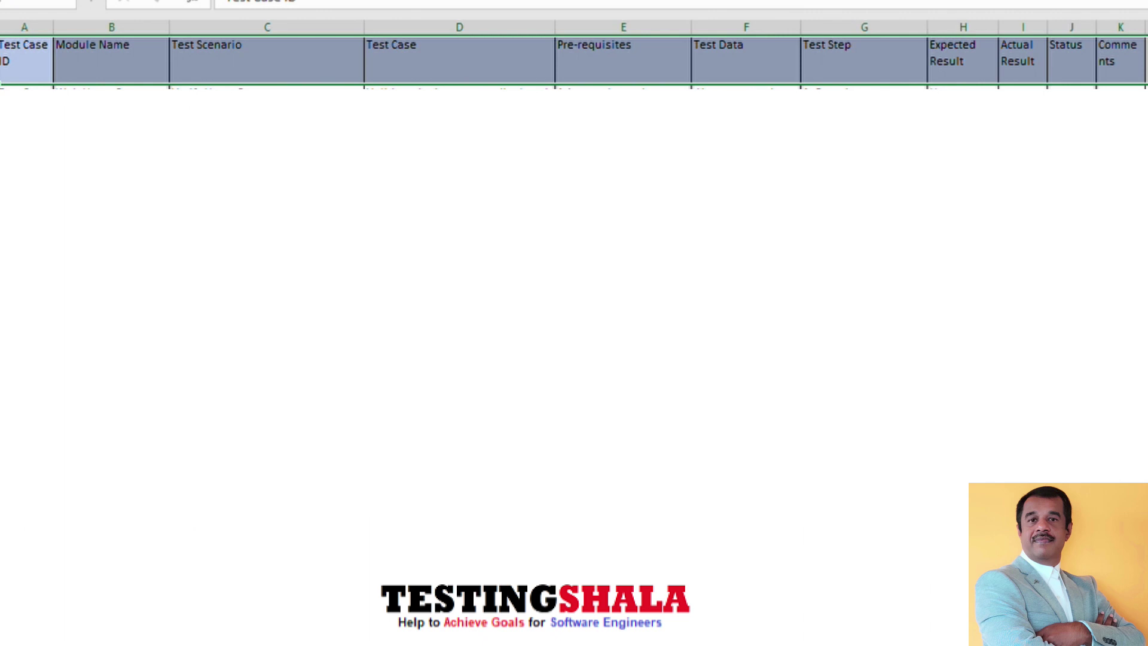
{"action": "left_click_drag", "start_coordinate": [10, 64], "coordinate": [46, 56]}
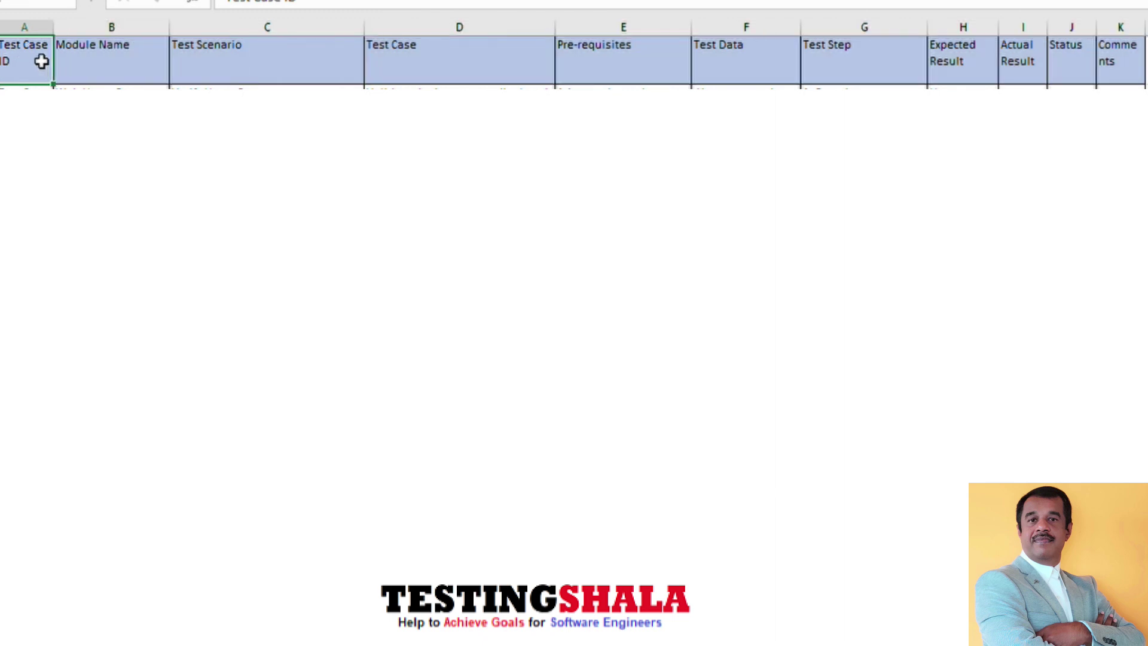
{"action": "left_click", "coordinate": [64, 69]}
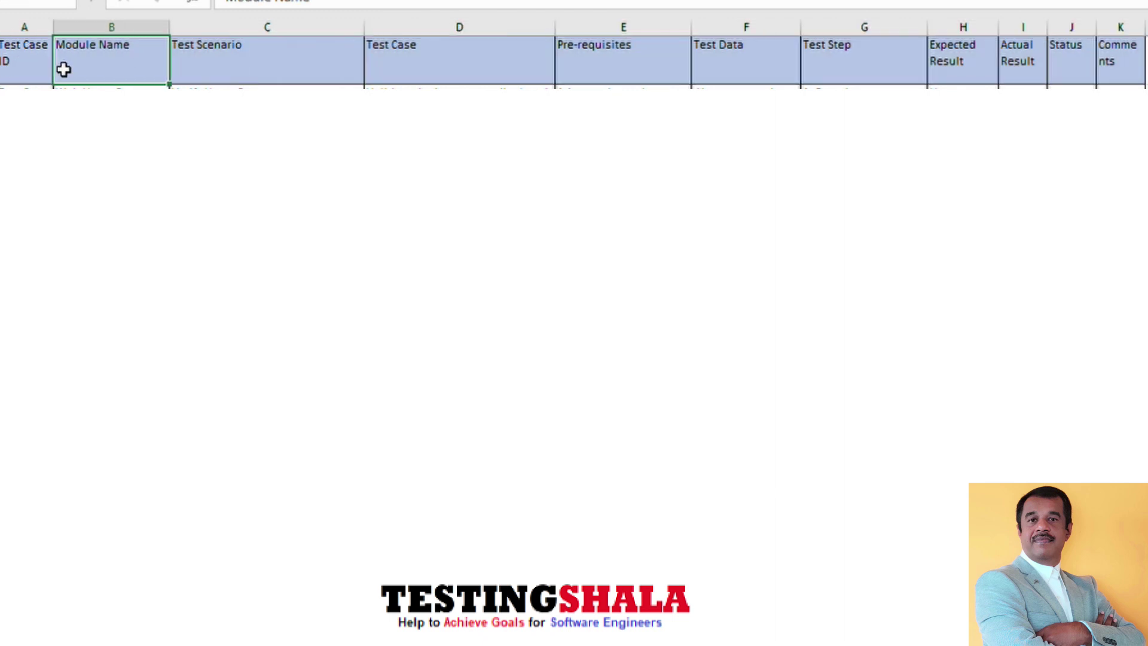
{"action": "left_click", "coordinate": [180, 55]}
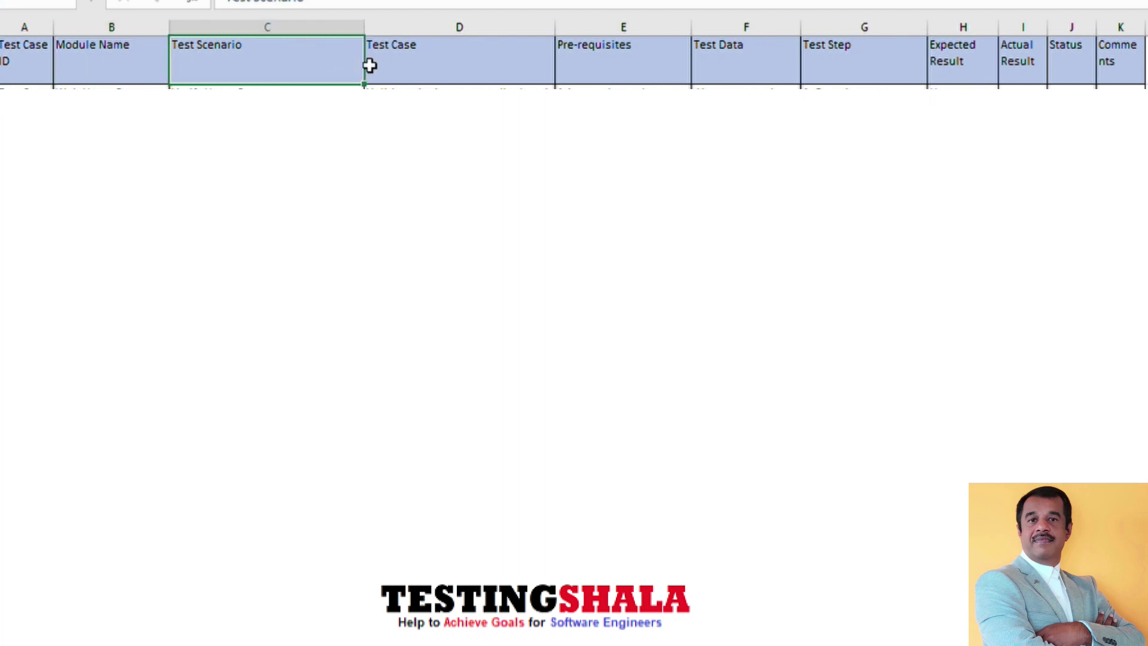
{"action": "left_click_drag", "start_coordinate": [325, 69], "coordinate": [433, 70]}
{"action": "left_click", "coordinate": [446, 57]}
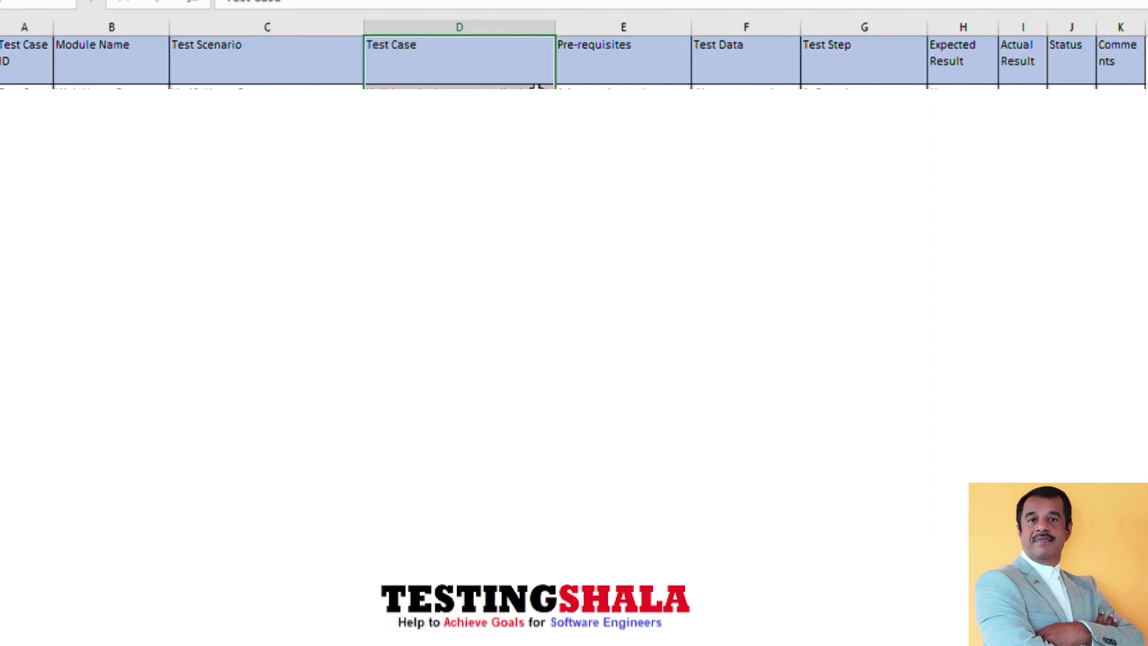
{"action": "left_click", "coordinate": [567, 62]}
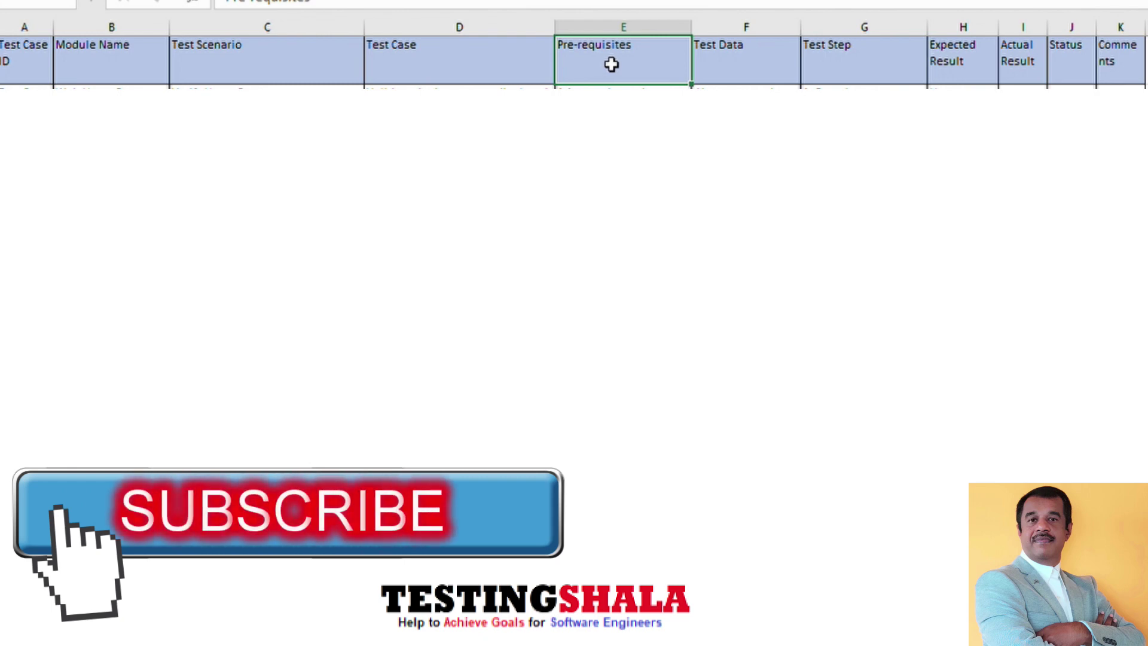
{"action": "left_click_drag", "start_coordinate": [674, 59], "coordinate": [702, 55]}
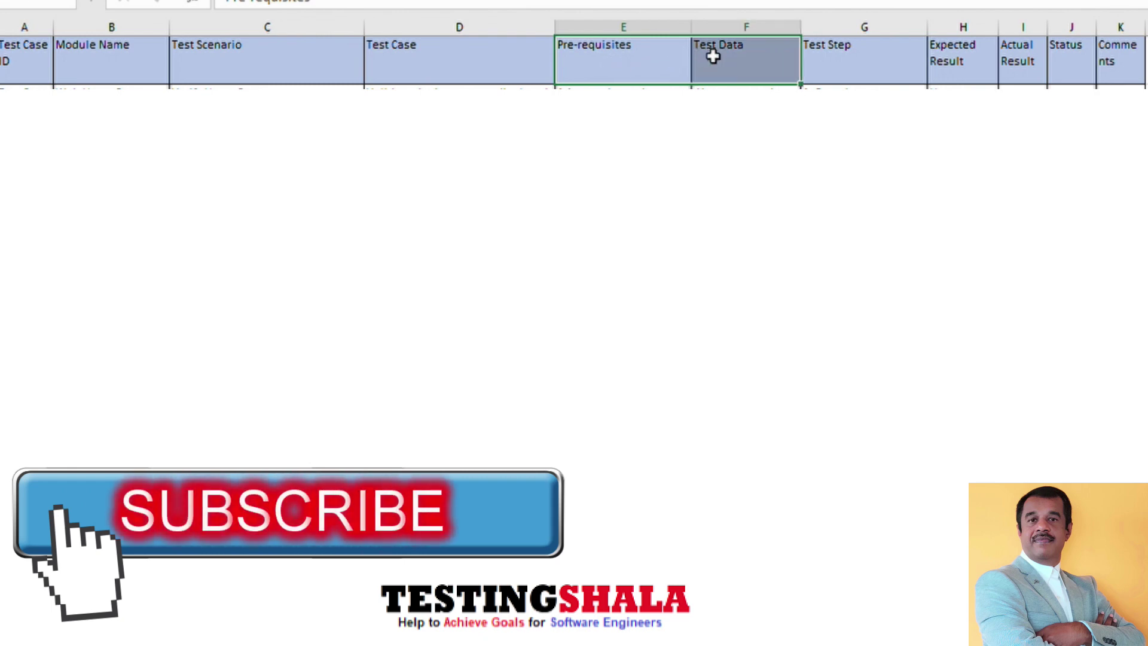
{"action": "left_click", "coordinate": [778, 60]}
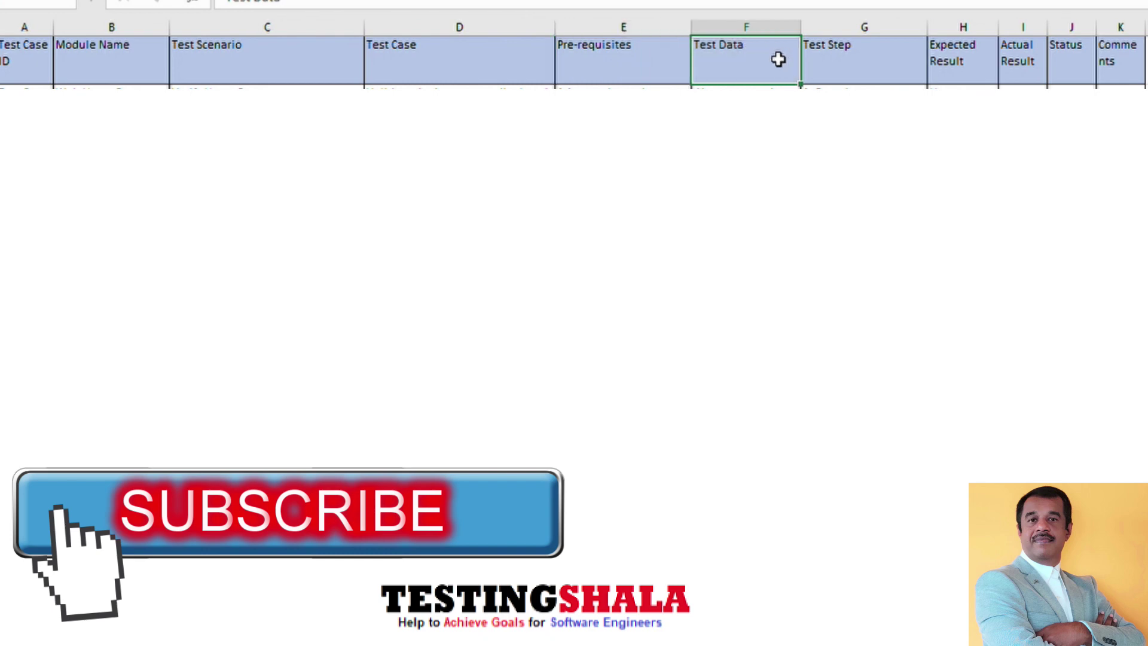
Review the Test Step through Comments headers, then scroll down to show row 2 in full.
{"action": "left_click", "coordinate": [819, 63]}
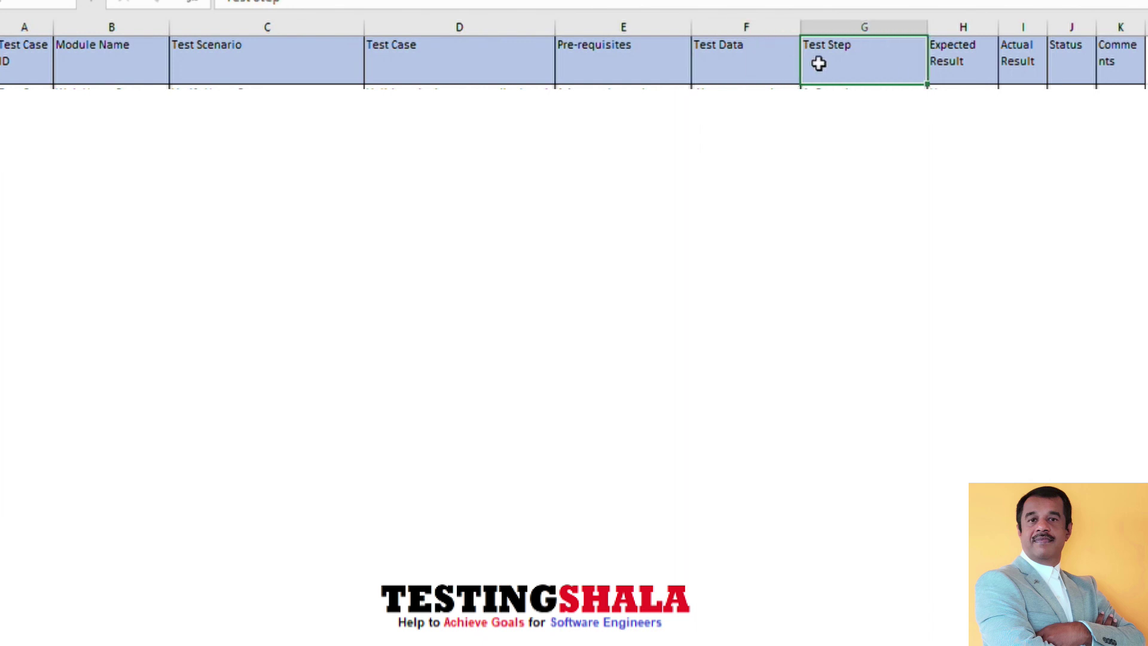
{"action": "left_click", "coordinate": [938, 48]}
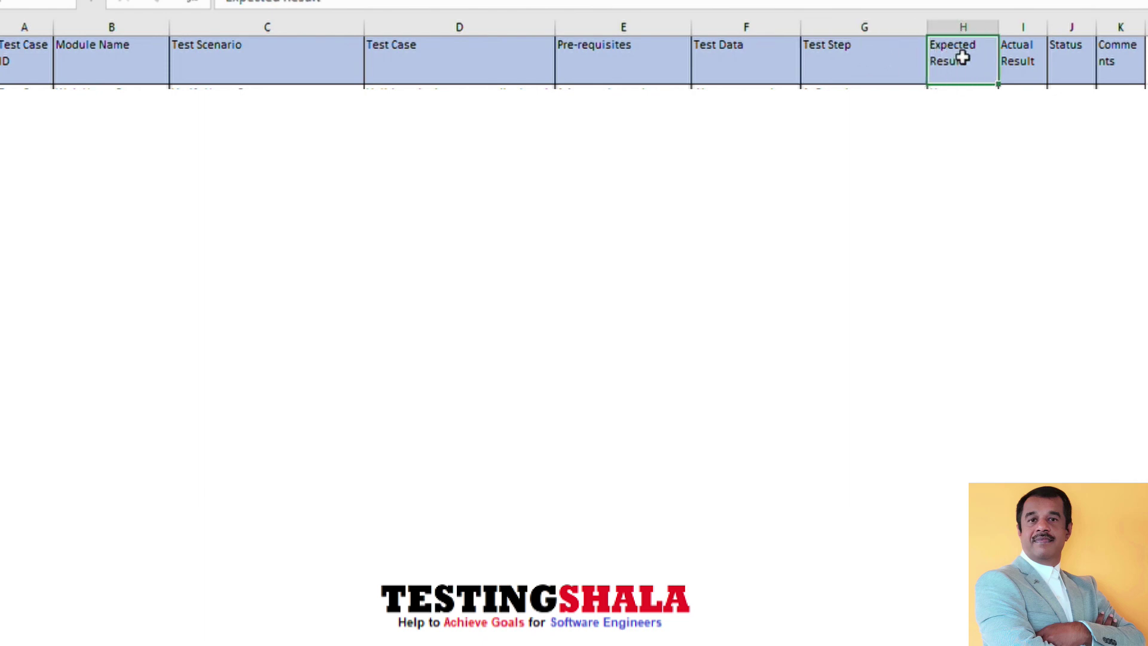
{"action": "left_click", "coordinate": [1008, 51]}
{"action": "left_click_drag", "start_coordinate": [1008, 52], "coordinate": [861, 84]}
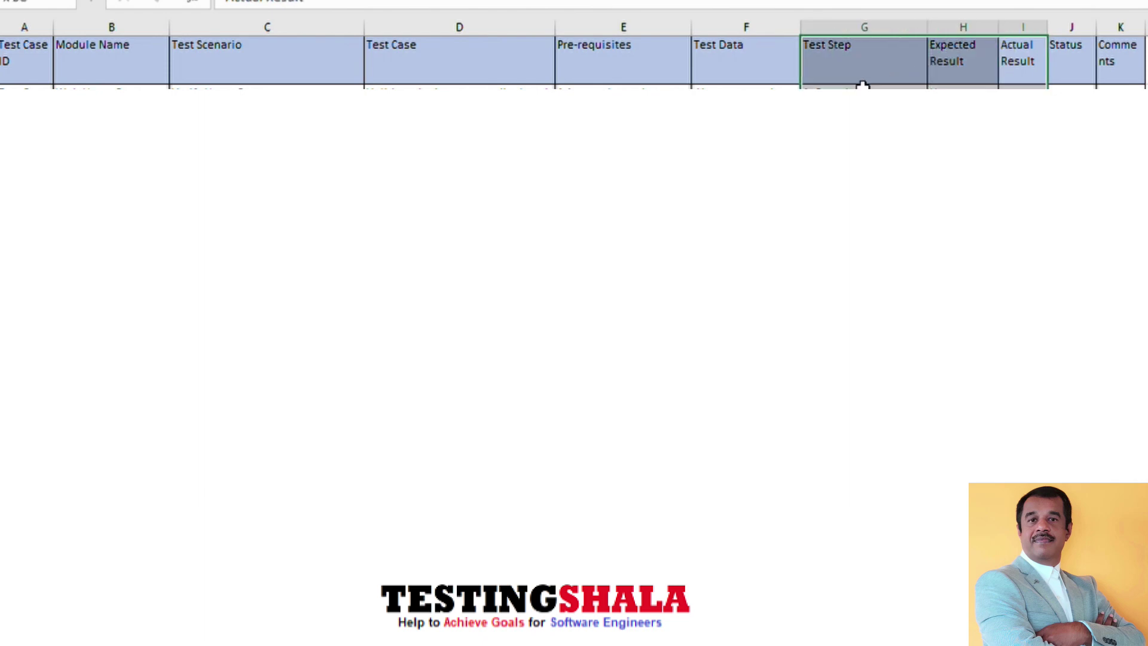
{"action": "left_click", "coordinate": [1077, 72]}
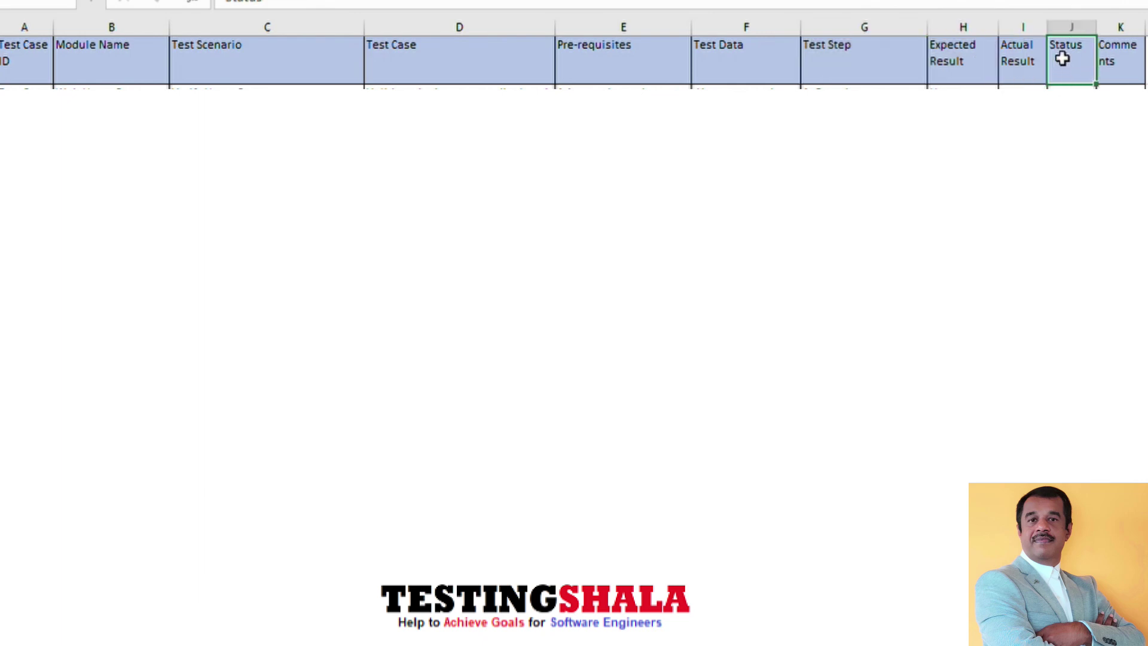
{"action": "left_click", "coordinate": [1104, 56]}
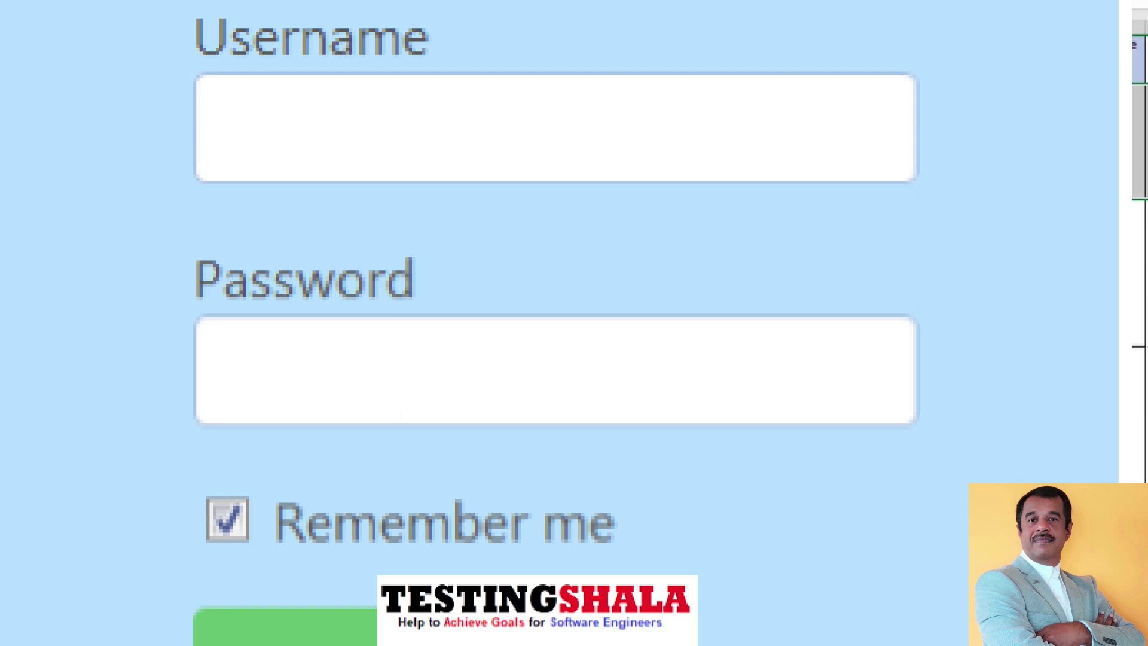
{"action": "scroll", "coordinate": [555, 323], "scroll_direction": "down", "scroll_amount": 1}
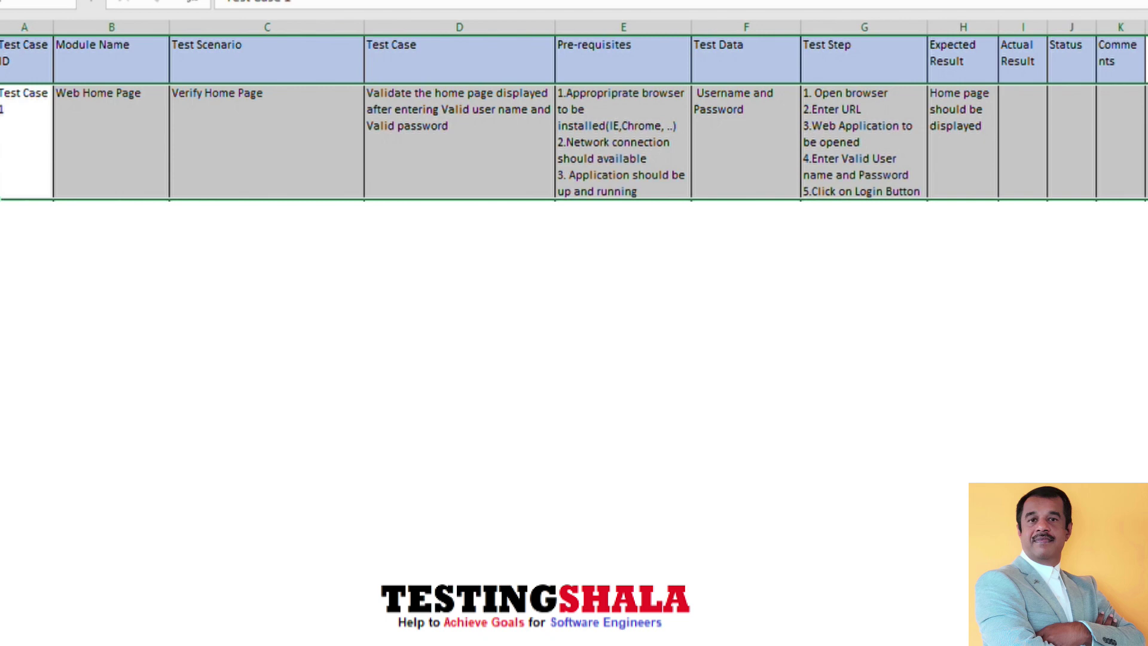
{"action": "left_click", "coordinate": [10, 127]}
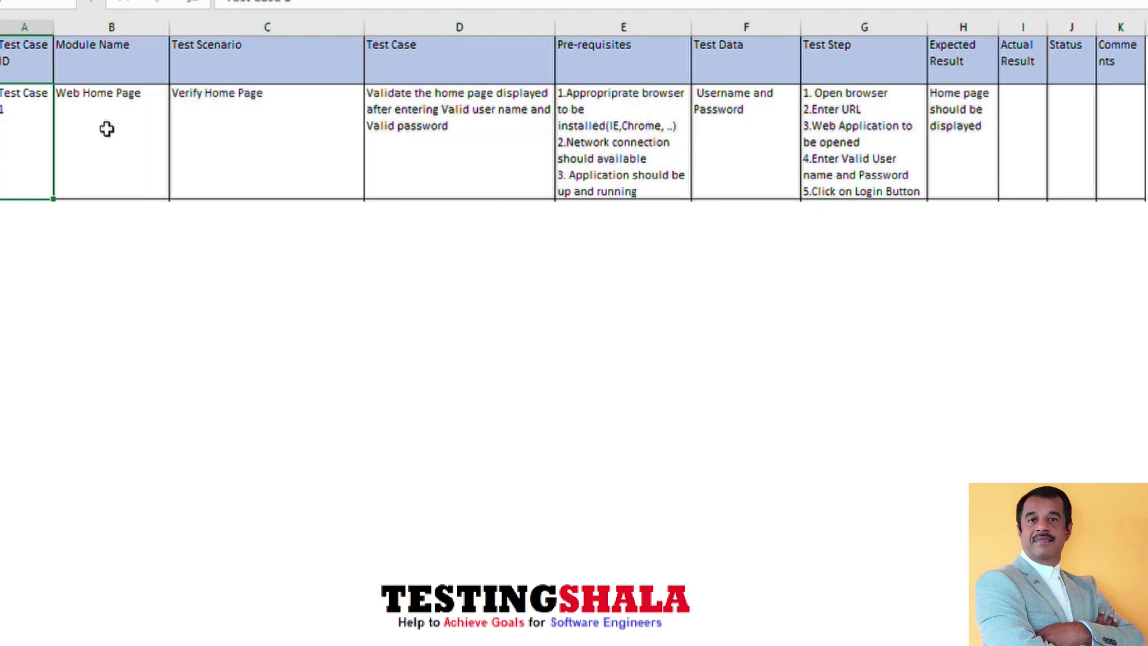
{"action": "left_click", "coordinate": [71, 148]}
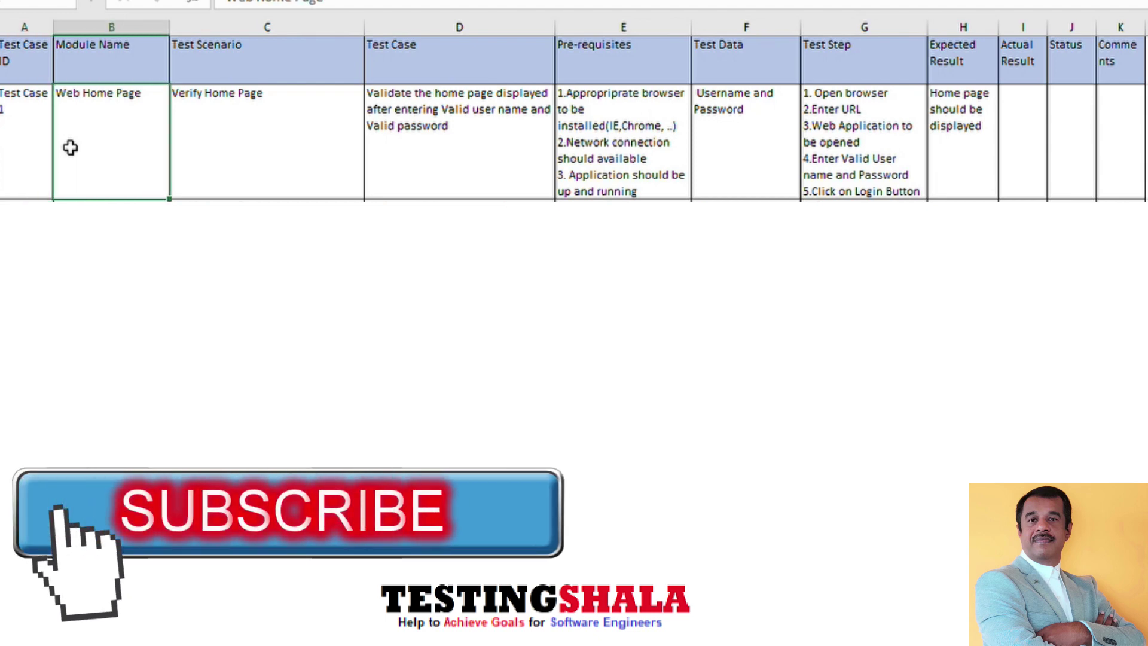
{"action": "left_click", "coordinate": [184, 147]}
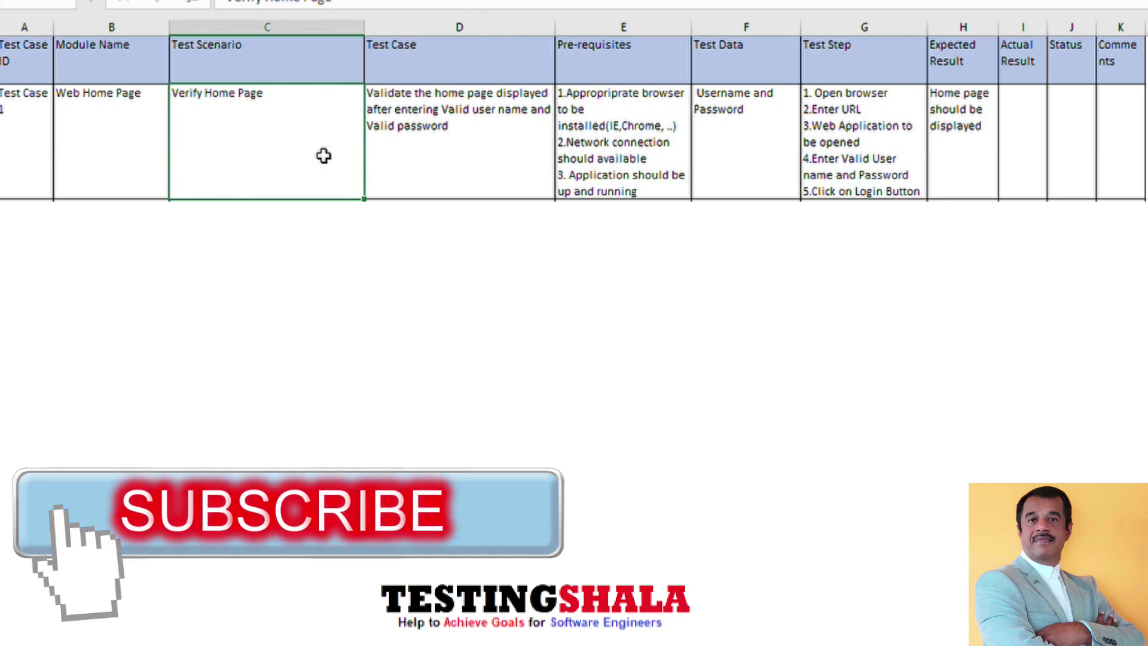
{"action": "left_click", "coordinate": [379, 154]}
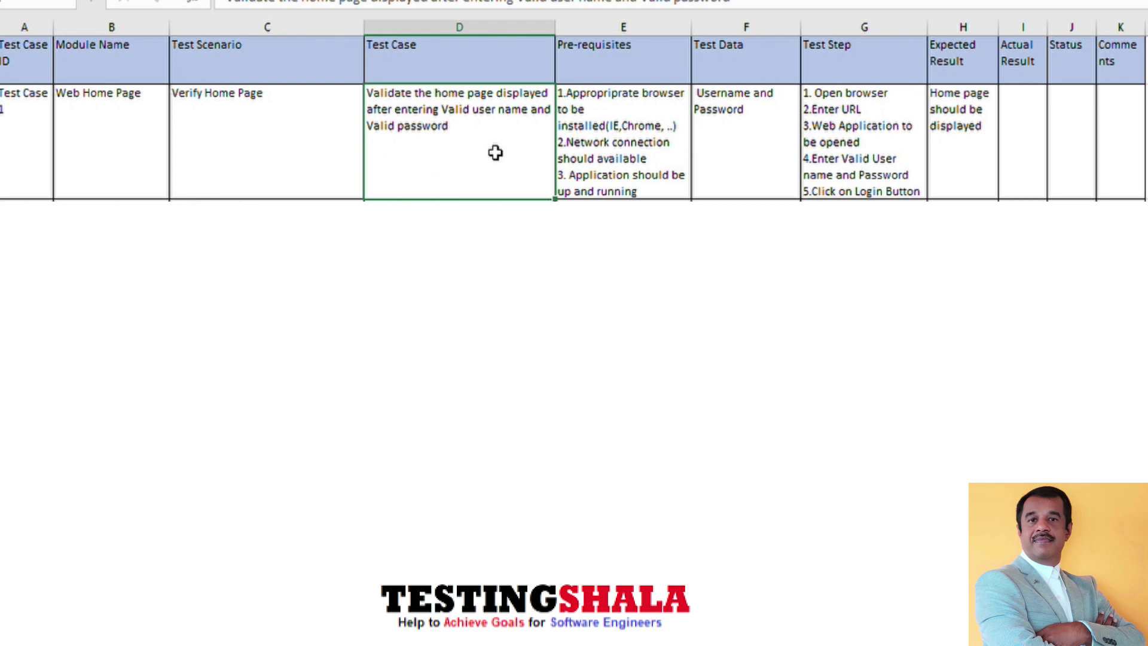
{"action": "left_click_drag", "start_coordinate": [489, 139], "coordinate": [347, 139]}
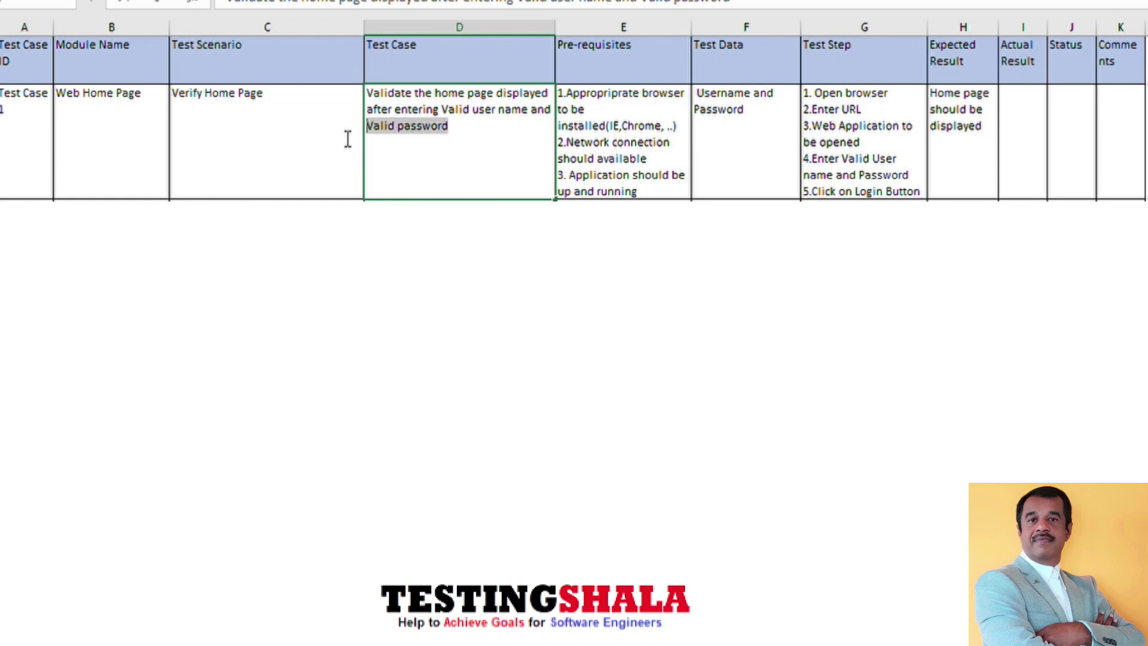
{"action": "left_click", "coordinate": [607, 175]}
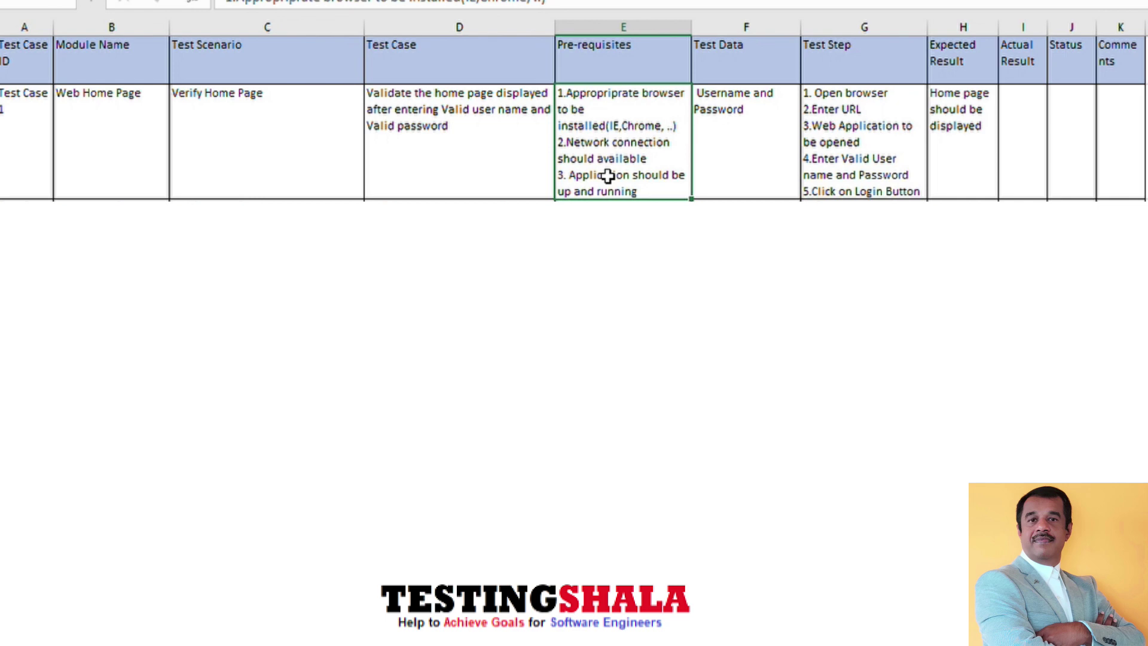
{"action": "double_click", "coordinate": [684, 130]}
{"action": "left_click_drag", "start_coordinate": [684, 130], "coordinate": [559, 94]}
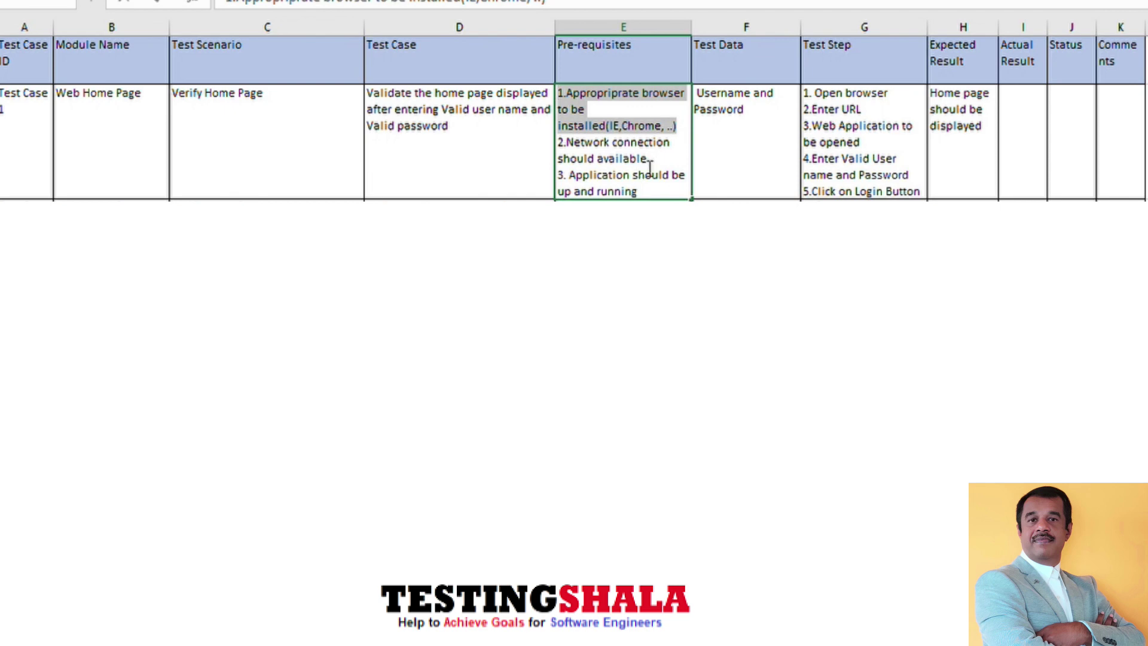
{"action": "left_click", "coordinate": [656, 164]}
{"action": "left_click_drag", "start_coordinate": [657, 165], "coordinate": [551, 143]}
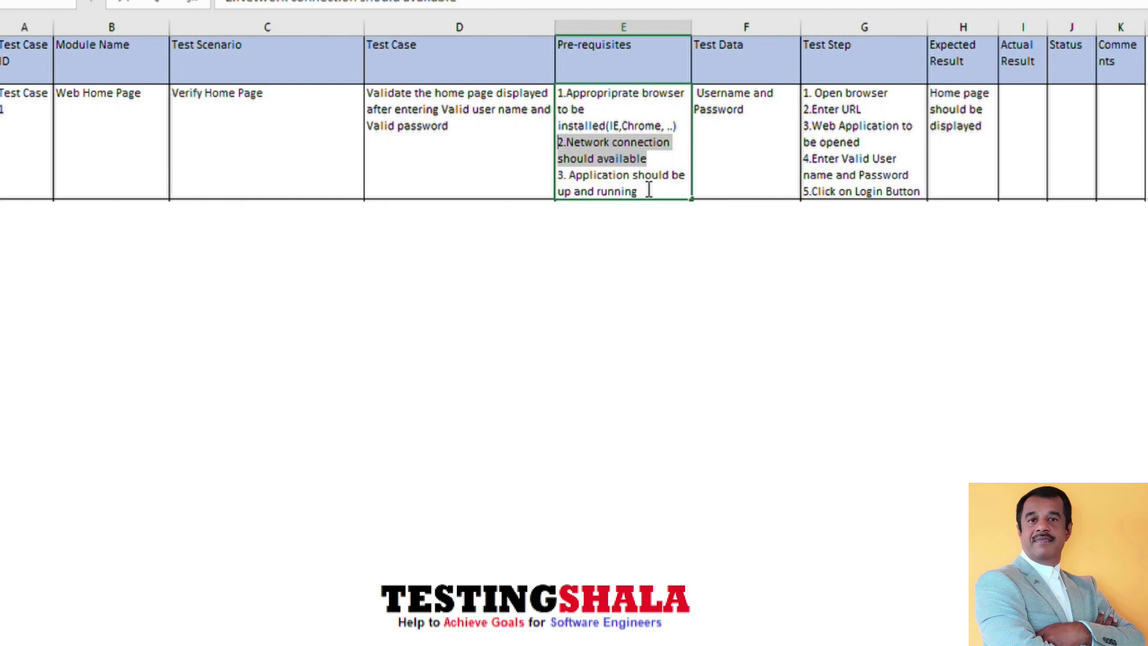
{"action": "left_click", "coordinate": [649, 190]}
{"action": "left_click_drag", "start_coordinate": [649, 190], "coordinate": [558, 174]}
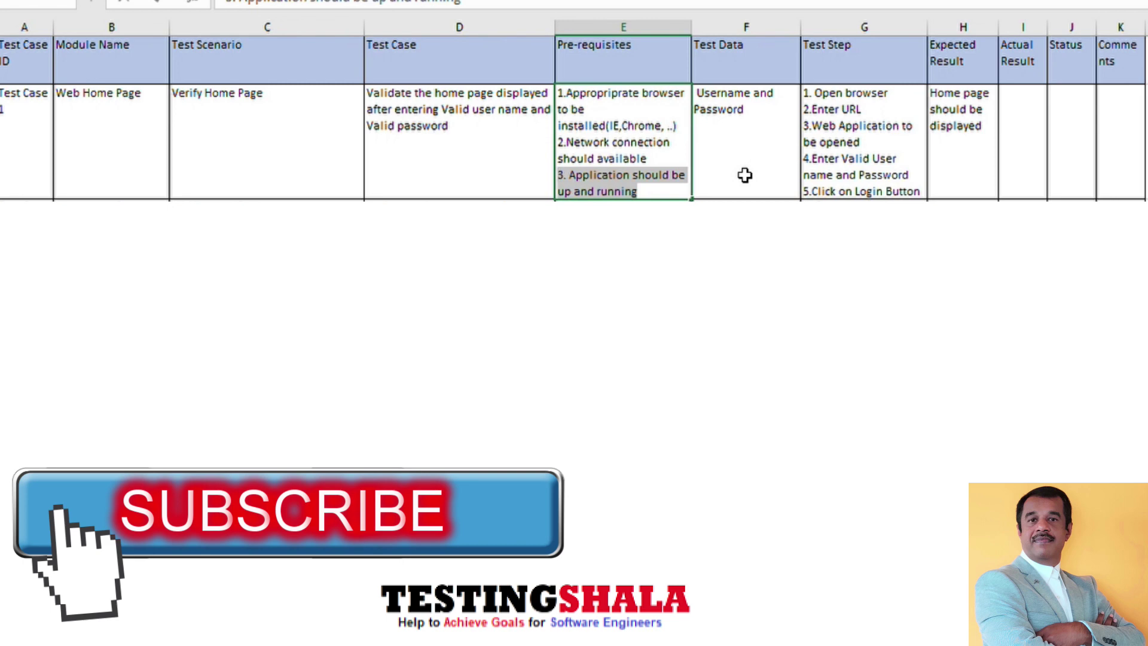
{"action": "left_click_drag", "start_coordinate": [645, 54], "coordinate": [640, 108]}
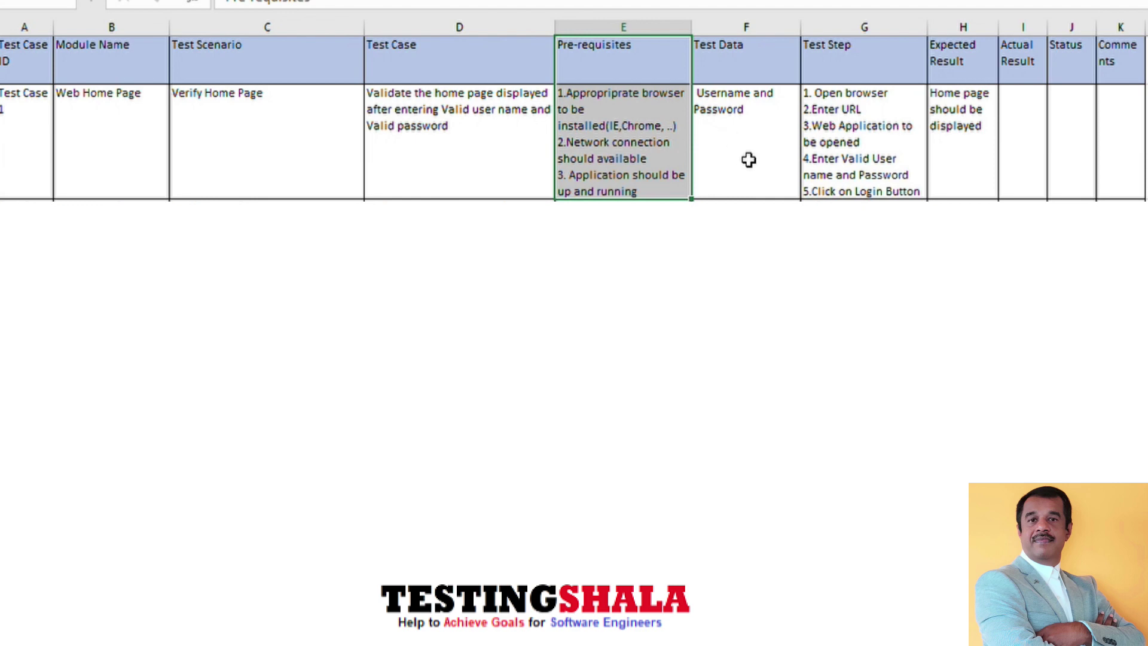
{"action": "left_click_drag", "start_coordinate": [733, 52], "coordinate": [733, 127]}
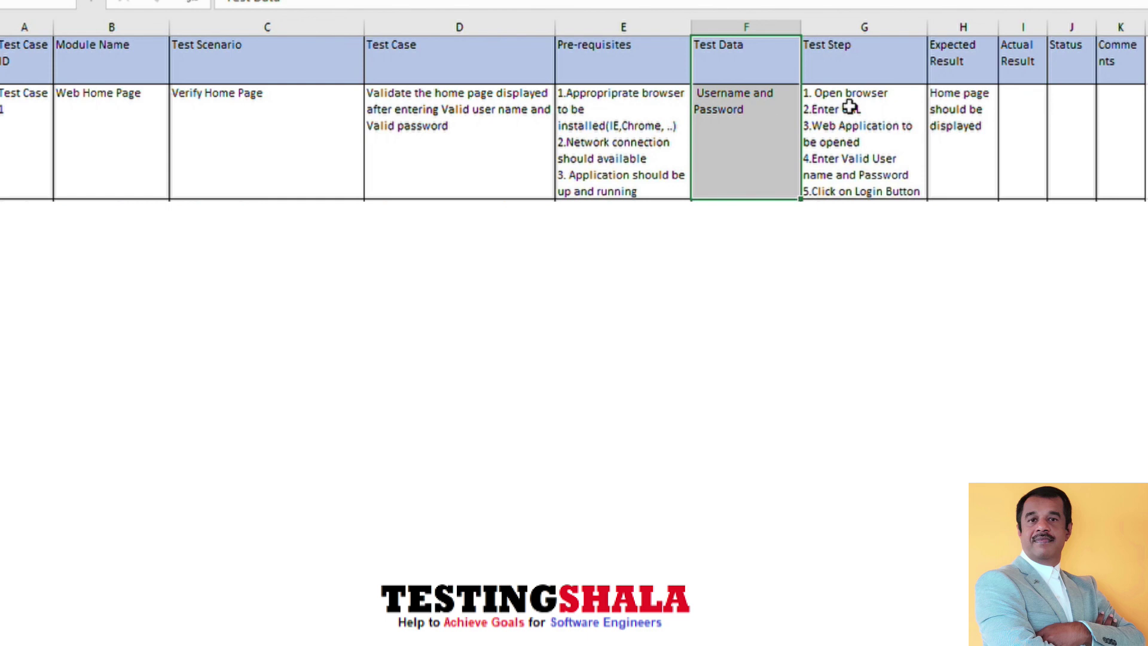
{"action": "left_click_drag", "start_coordinate": [861, 60], "coordinate": [866, 141]}
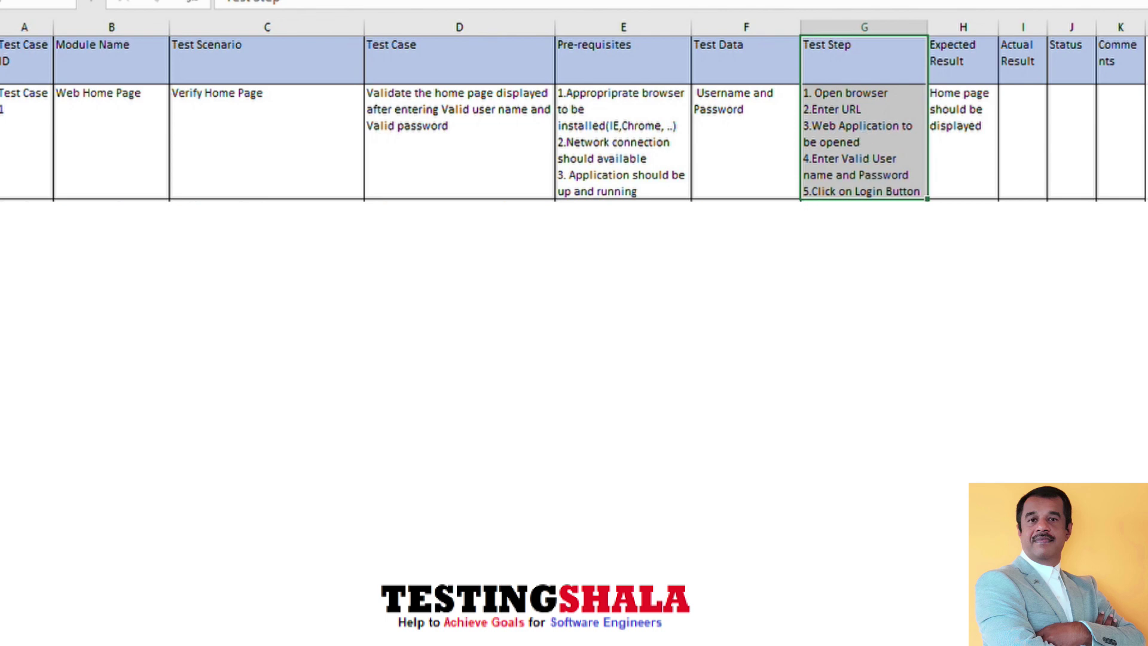
{"action": "key", "text": "Return"}
{"action": "double_click", "coordinate": [897, 103]}
{"action": "left_click_drag", "start_coordinate": [894, 108], "coordinate": [767, 102]}
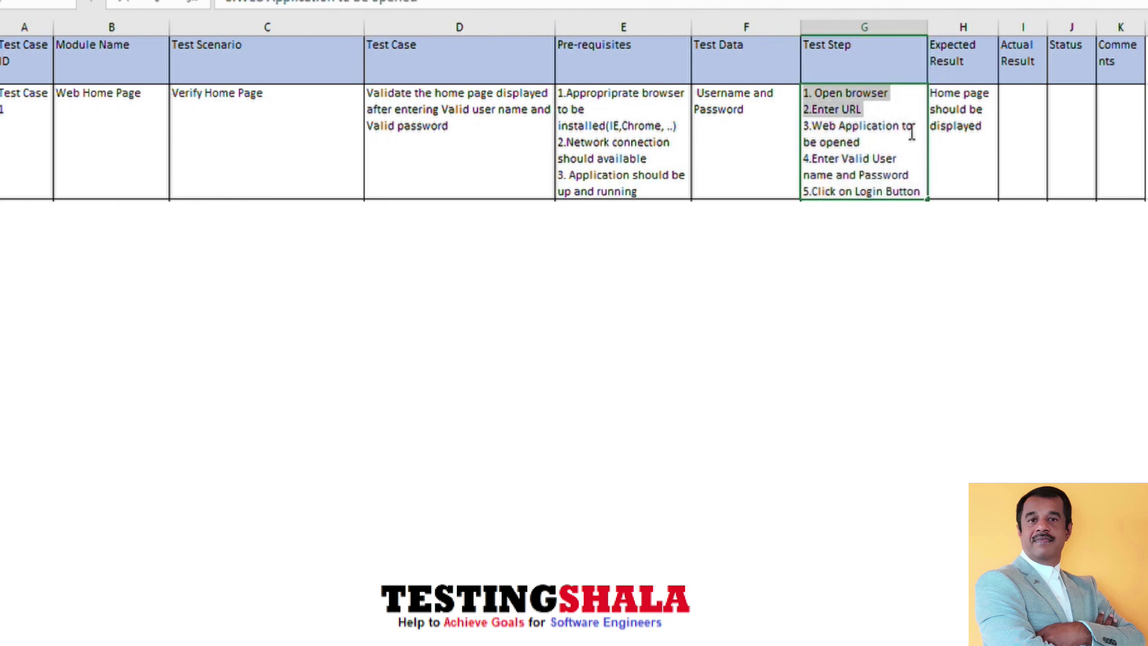
{"action": "left_click_drag", "start_coordinate": [897, 146], "coordinate": [789, 132]}
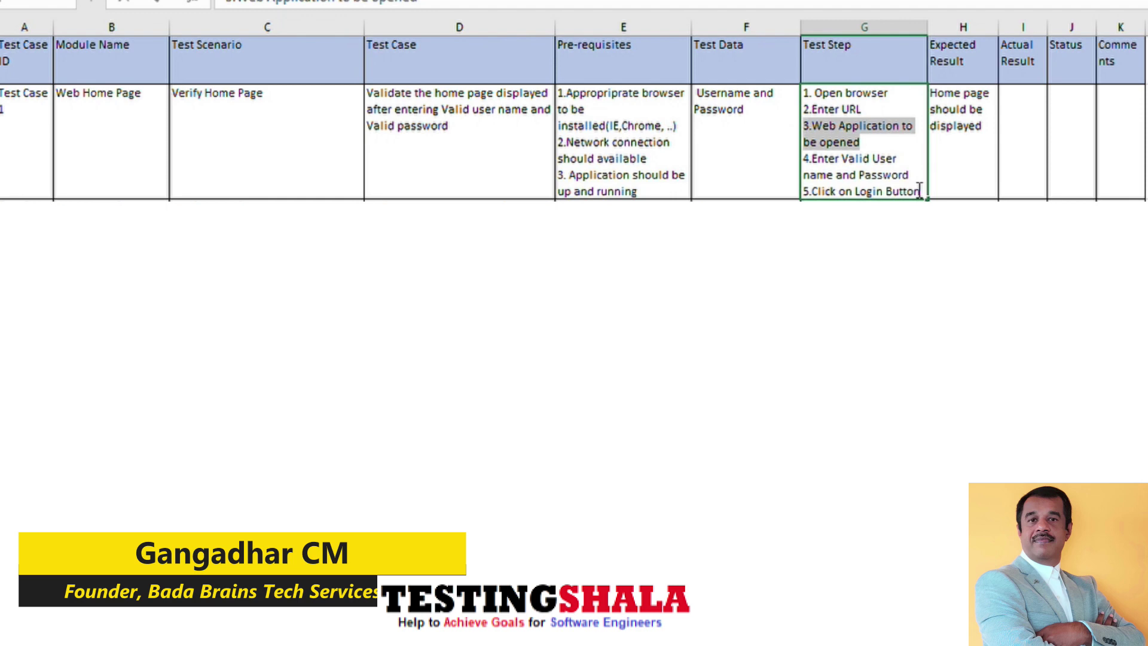
{"action": "left_click_drag", "start_coordinate": [910, 175], "coordinate": [792, 162]}
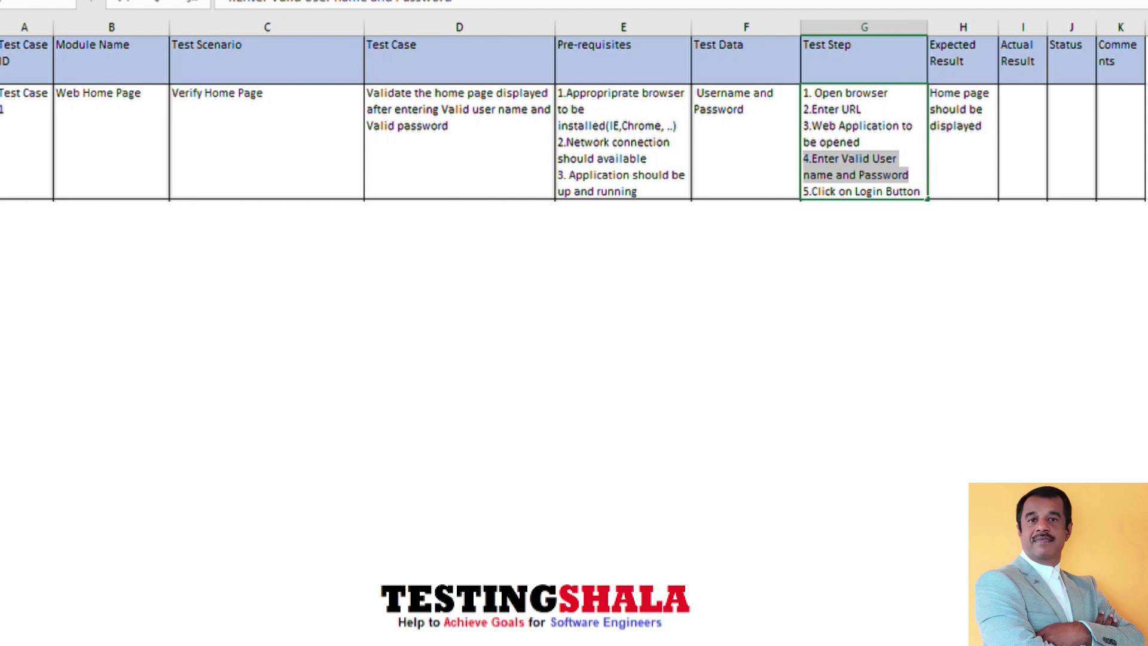
{"action": "left_click", "coordinate": [922, 187]}
{"action": "left_click_drag", "start_coordinate": [922, 188], "coordinate": [802, 94]}
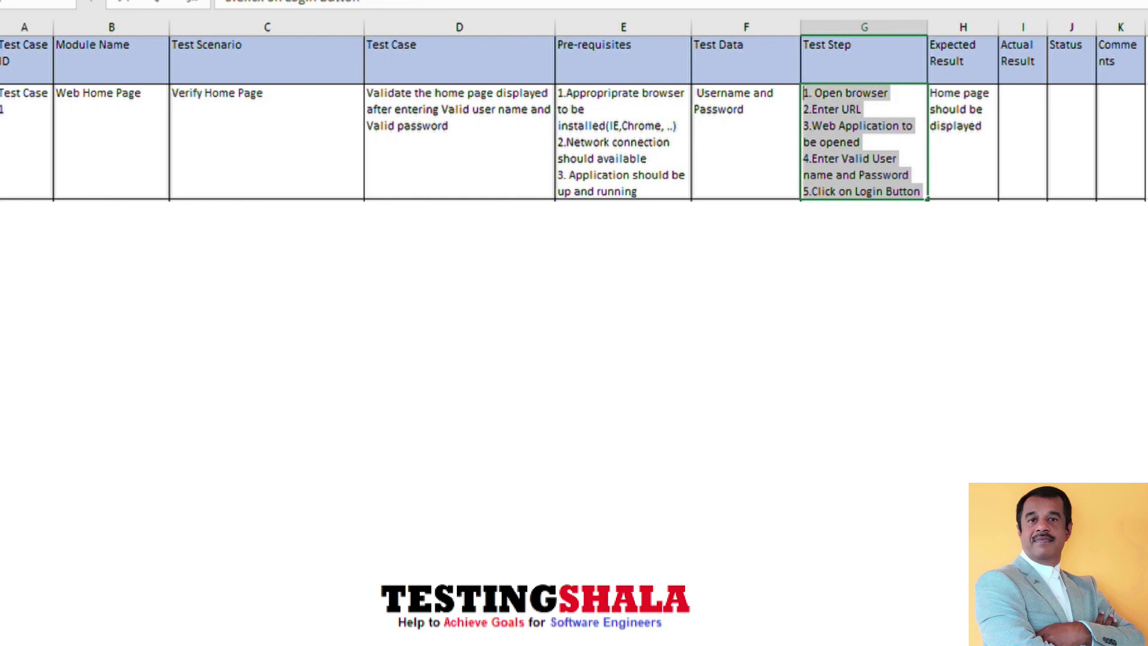
{"action": "left_click", "coordinate": [984, 171]}
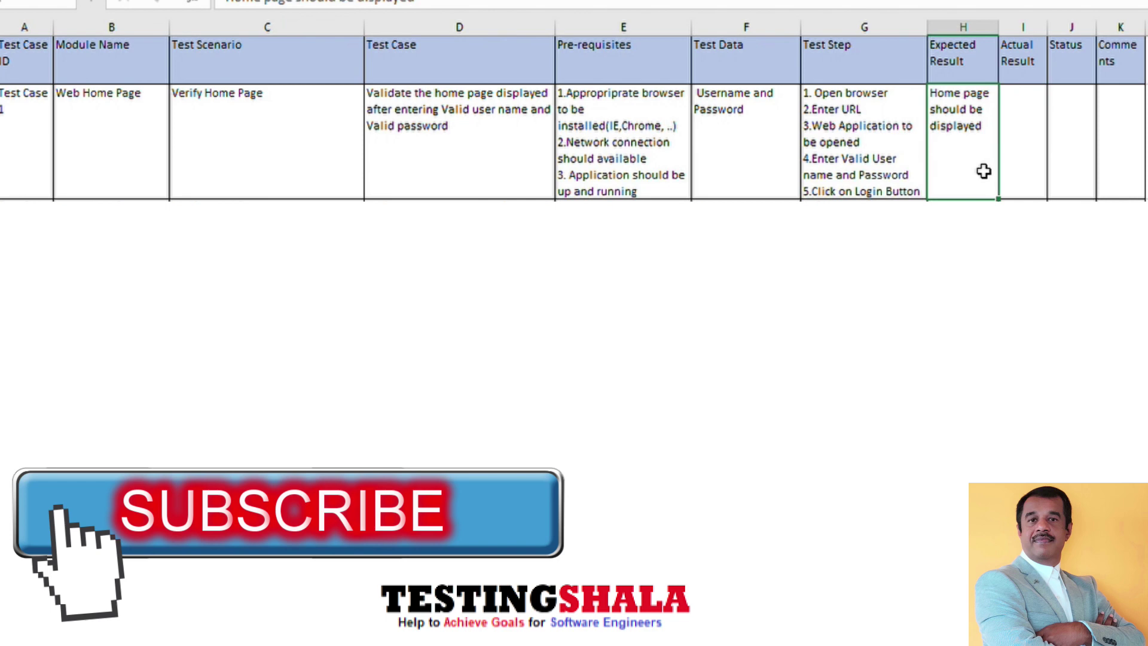
Highlight Test Case 1's Actual Result and Expected Result entries.
{"action": "left_click", "coordinate": [1011, 156]}
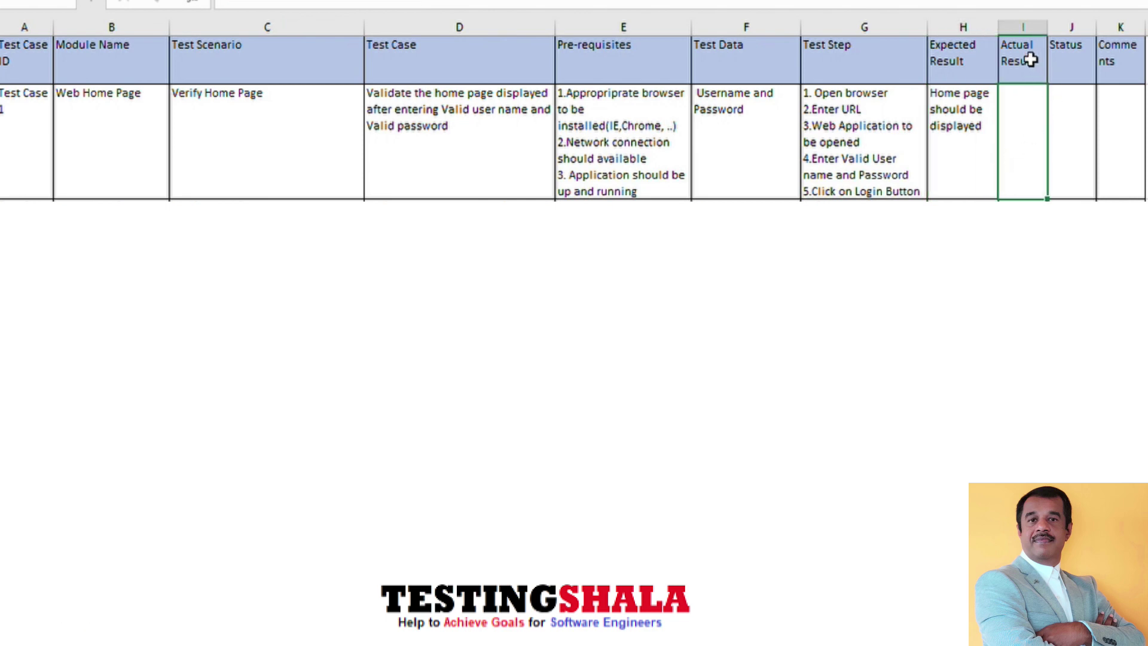
{"action": "left_click_drag", "start_coordinate": [1029, 58], "coordinate": [1031, 115]}
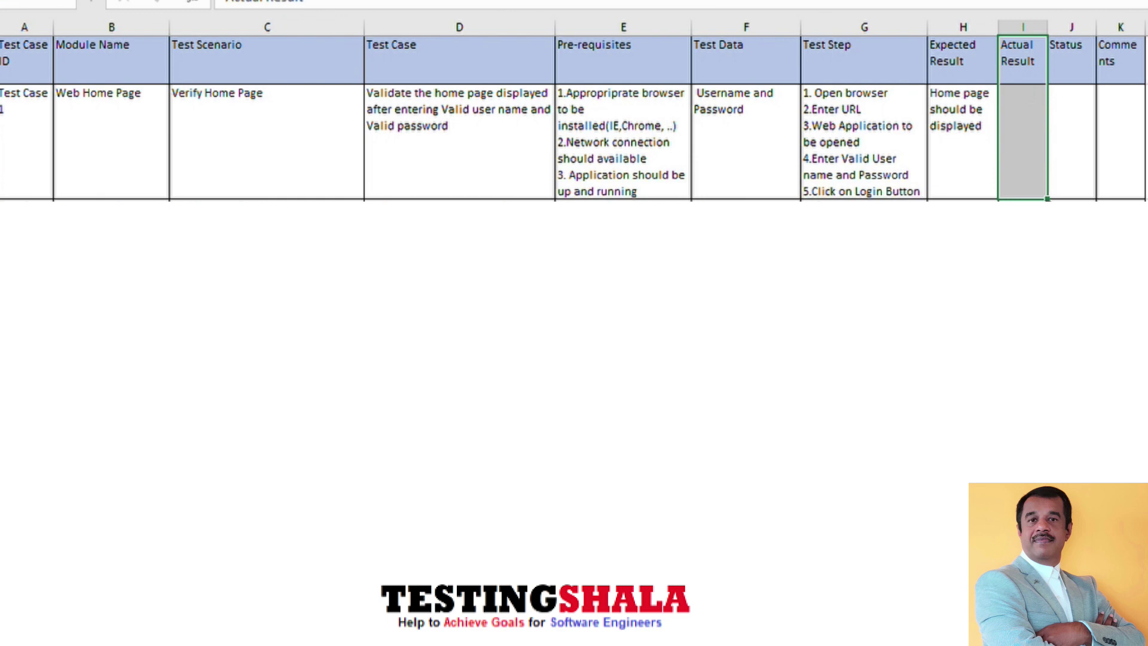
{"action": "left_click_drag", "start_coordinate": [987, 159], "coordinate": [1005, 164]}
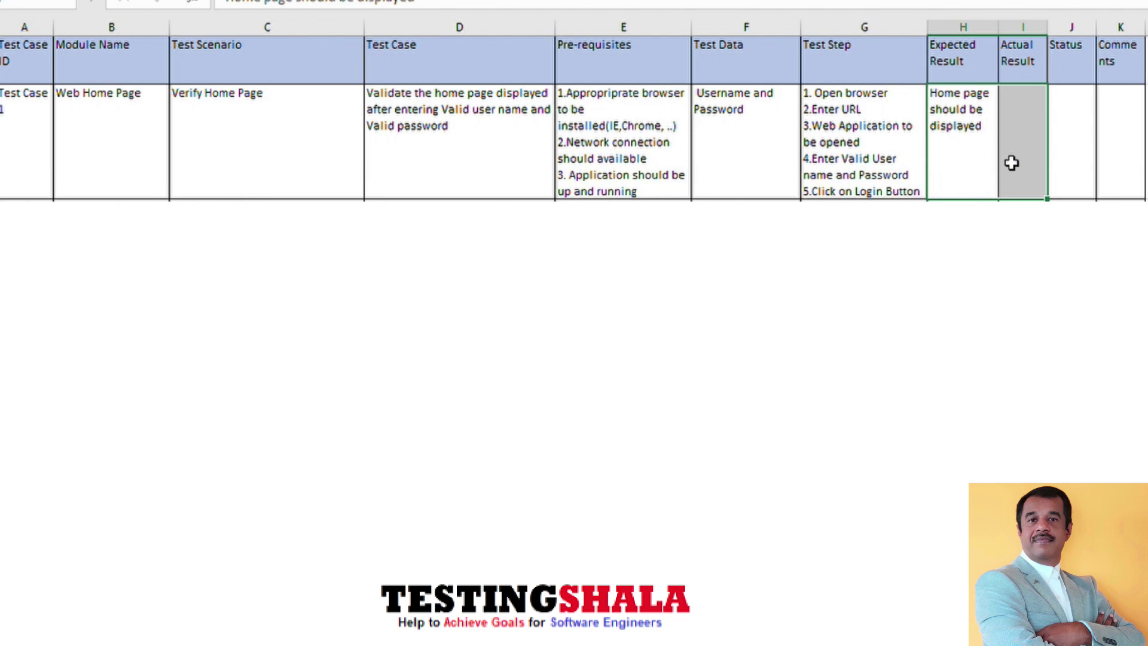
Set Test Case 1's Status to Failed and enter '???' as its comment.
{"action": "left_click", "coordinate": [1063, 145]}
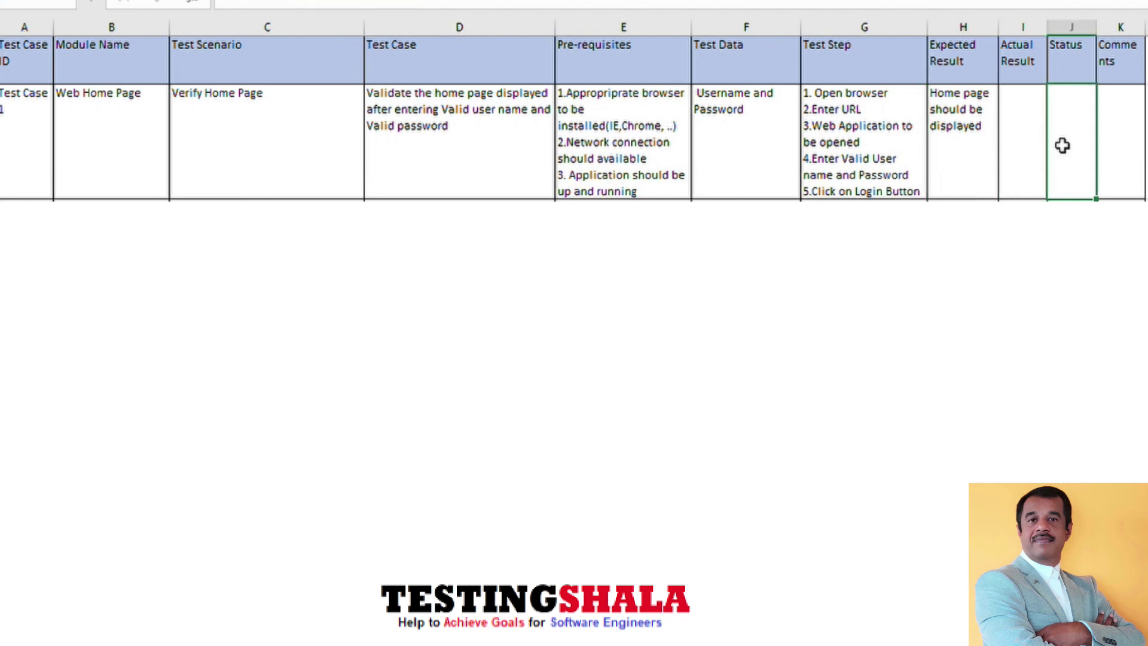
{"action": "type", "text": "Failed"}
{"action": "left_click", "coordinate": [1125, 110]}
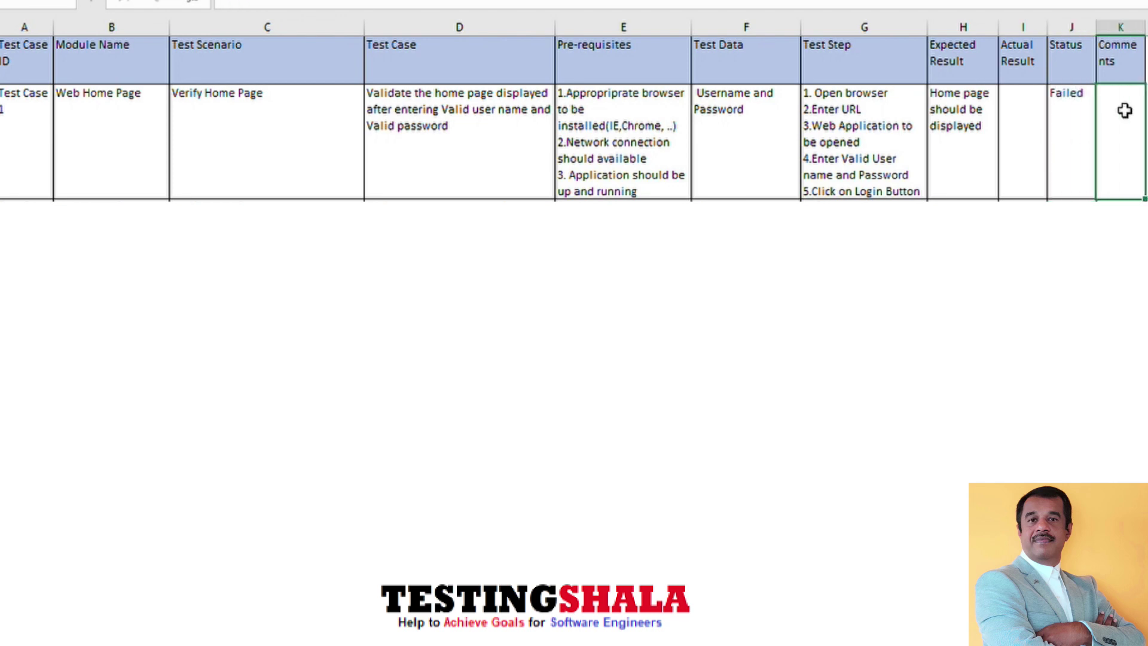
{"action": "double_click", "coordinate": [1125, 110]}
{"action": "type", "text": "???"}
Commit the '???' comment, then review Test Case 2's Invalid Password steps and expected error result.
{"action": "key", "text": "Return"}
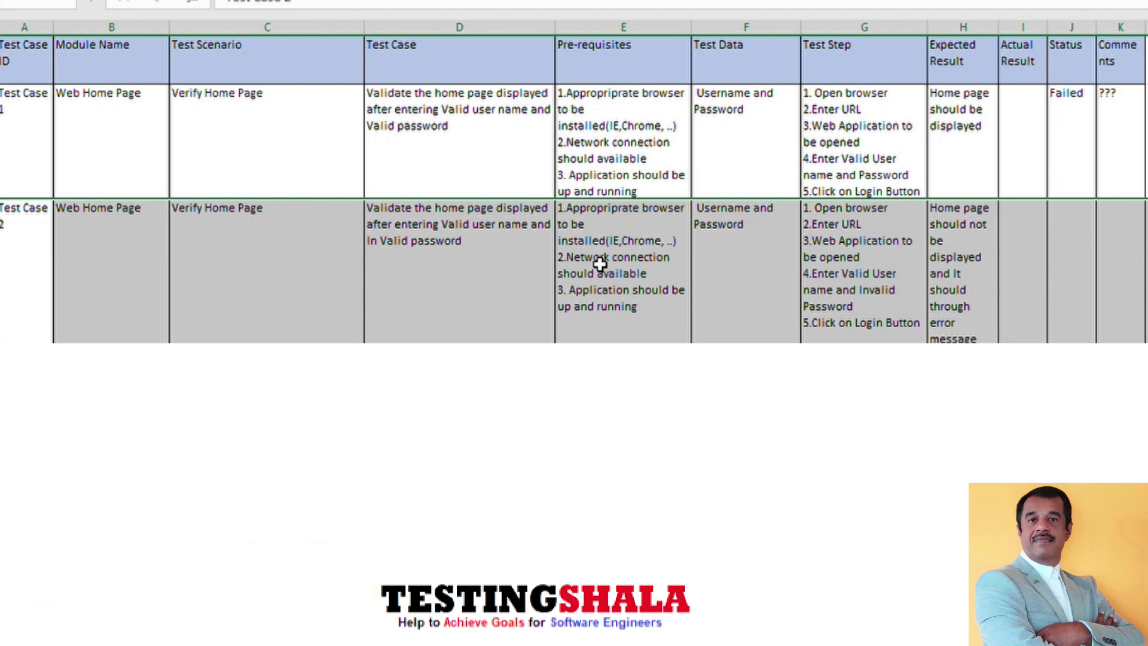
{"action": "left_click", "coordinate": [889, 263]}
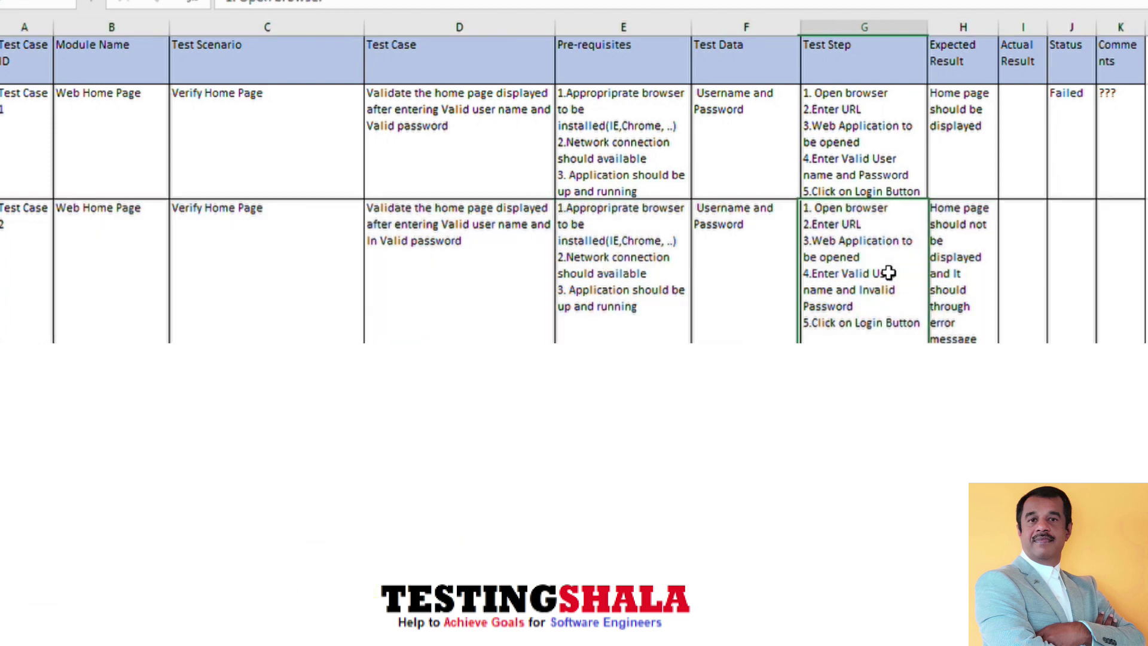
{"action": "left_click_drag", "start_coordinate": [869, 302], "coordinate": [804, 273]}
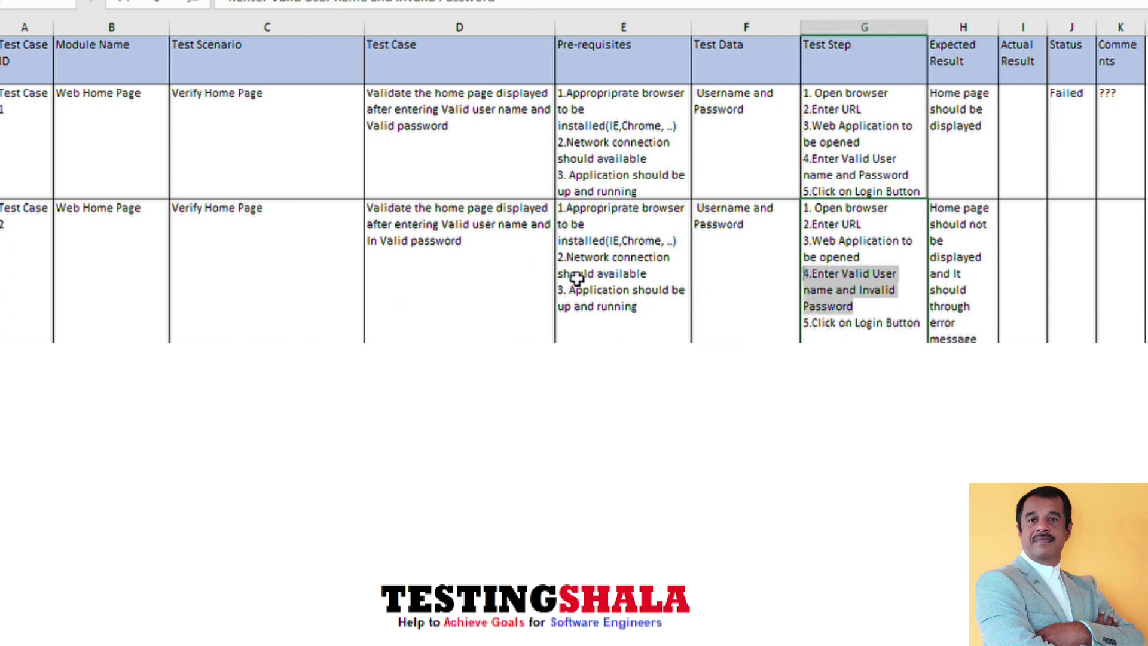
{"action": "left_click", "coordinate": [965, 321]}
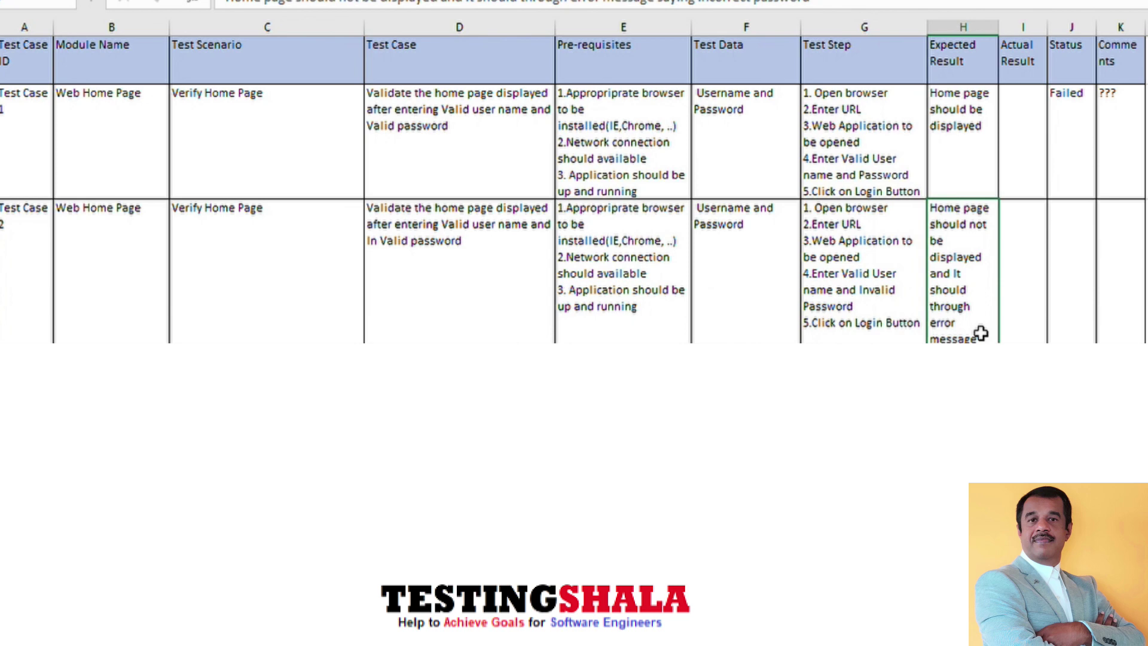
{"action": "double_click", "coordinate": [980, 333]}
{"action": "left_click_drag", "start_coordinate": [981, 338], "coordinate": [939, 215]}
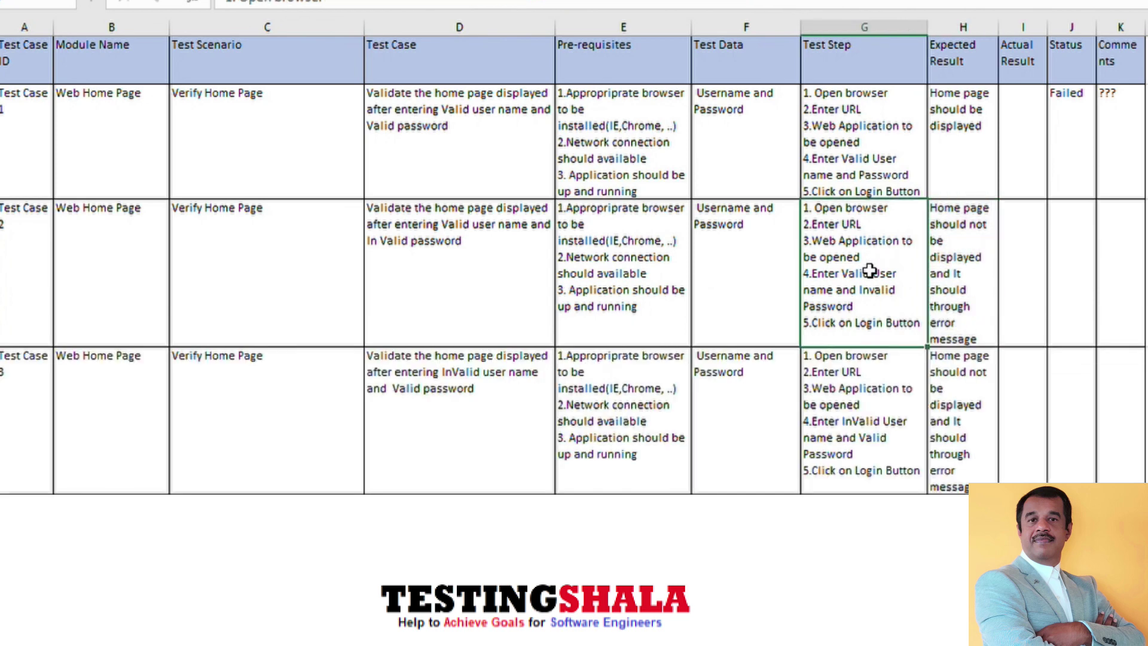
Review Test Case 3's InValid User and Valid Password steps and its expected result, then scroll to row 5.
{"action": "left_click", "coordinate": [862, 406]}
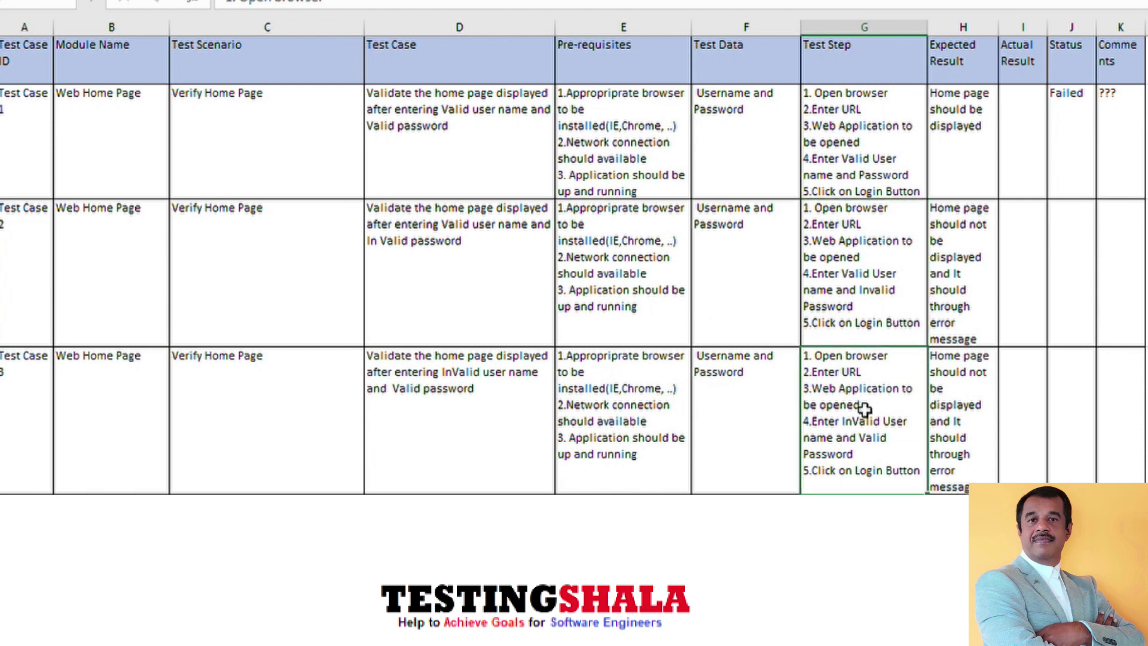
{"action": "double_click", "coordinate": [917, 472]}
{"action": "left_click_drag", "start_coordinate": [907, 422], "coordinate": [825, 422]}
{"action": "left_click_drag", "start_coordinate": [890, 454], "coordinate": [859, 438]}
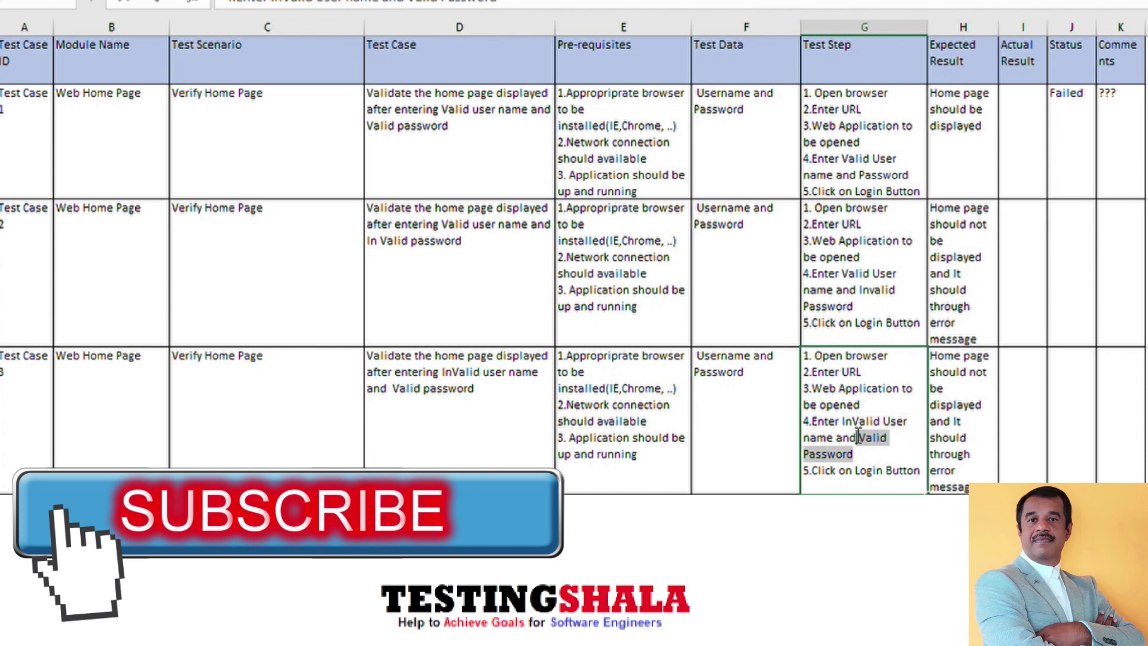
{"action": "left_click", "coordinate": [964, 443]}
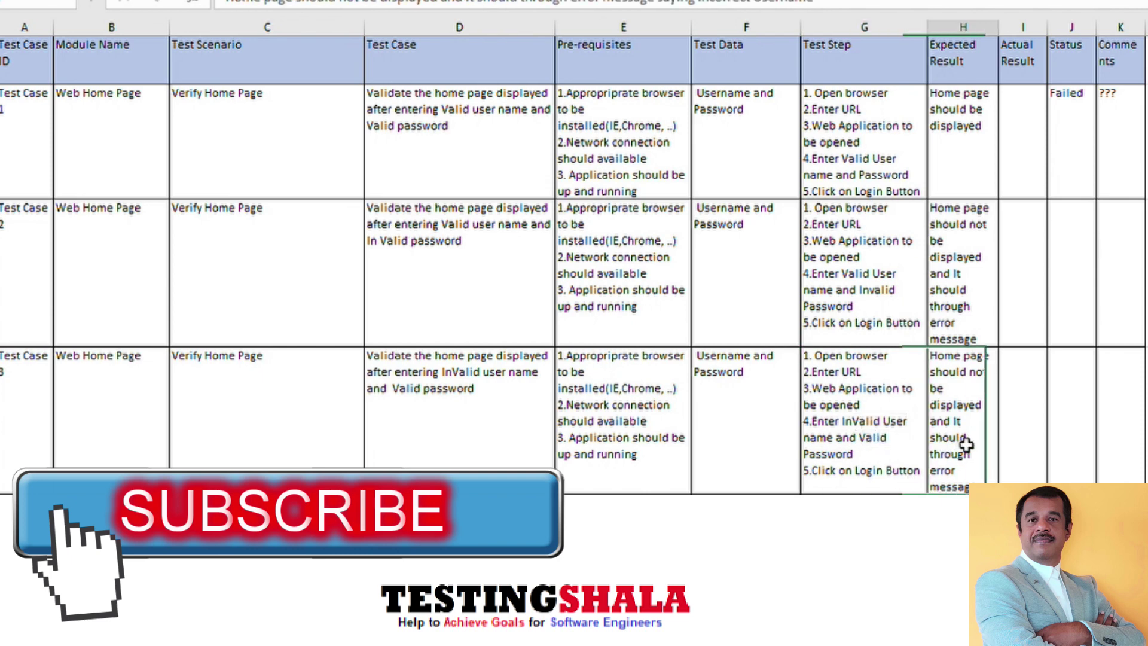
{"action": "double_click", "coordinate": [989, 472]}
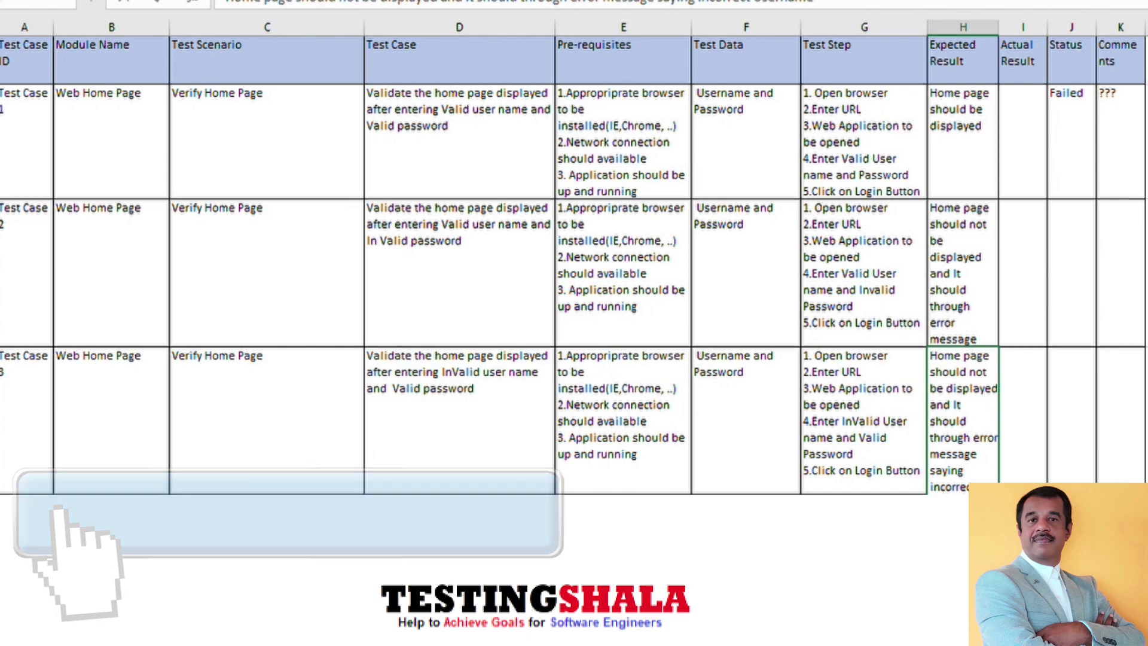
{"action": "left_click", "coordinate": [814, 562]}
{"action": "scroll", "coordinate": [814, 563], "scroll_direction": "down", "scroll_amount": 2}
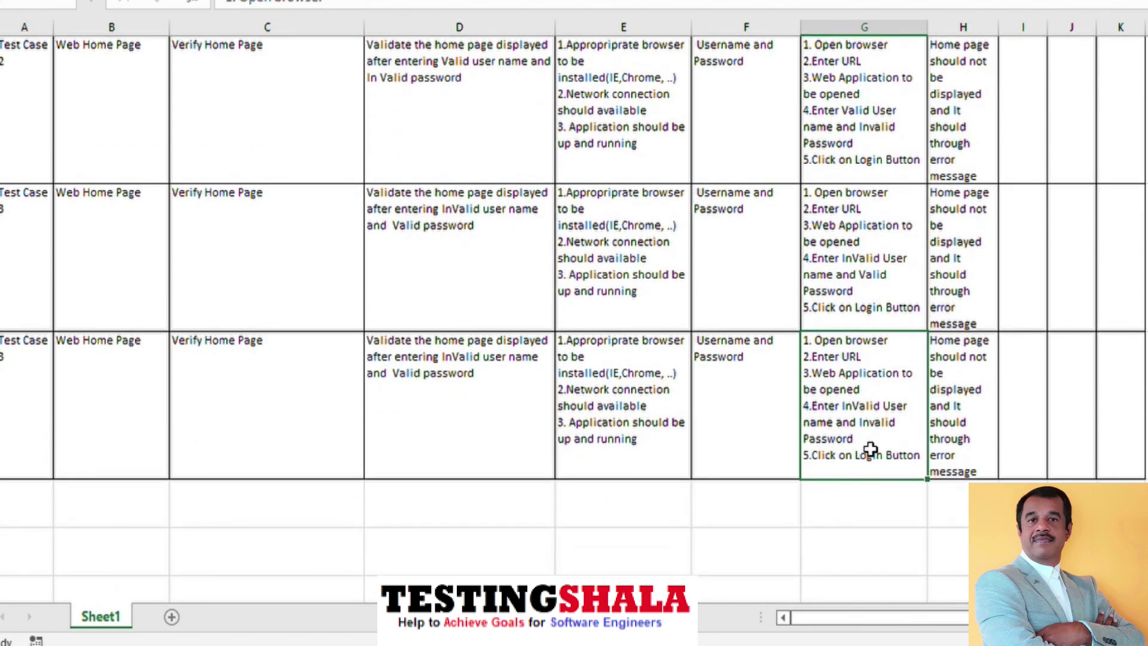
Append 'saying incorrect Username' to the fourth test case's expected error message.
{"action": "double_click", "coordinate": [844, 419]}
{"action": "left_click_drag", "start_coordinate": [842, 406], "coordinate": [899, 426]}
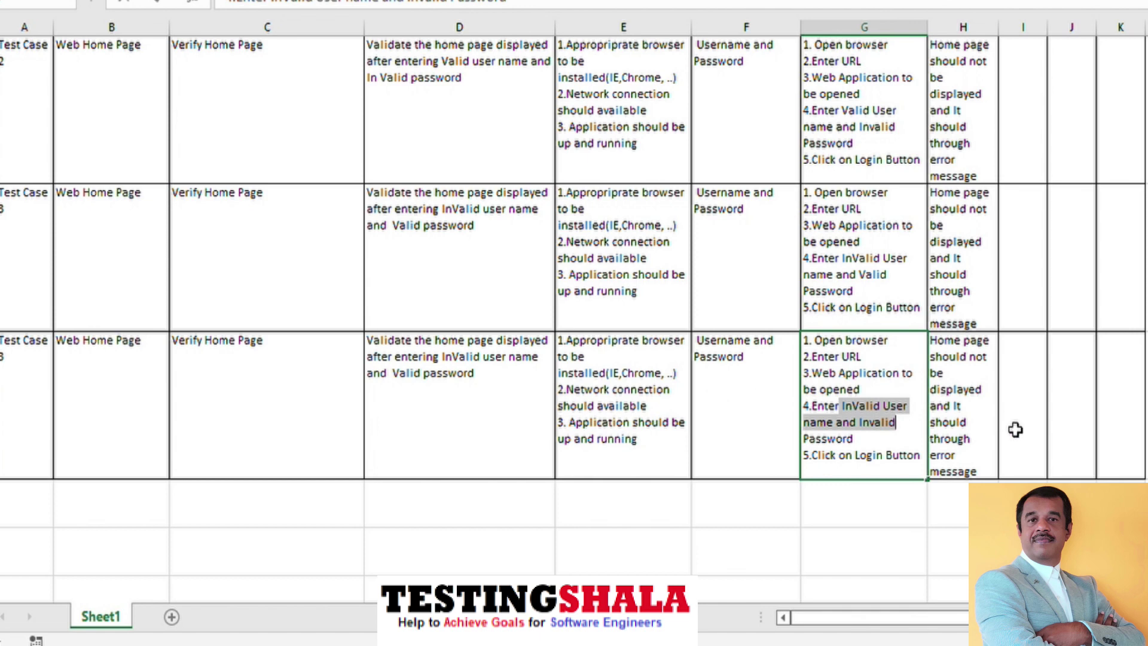
{"action": "double_click", "coordinate": [984, 441]}
{"action": "type", "text": "saying incorrect Username"}
{"action": "key", "text": "ctrl+shift+Left"}
{"action": "key", "text": "ctrl+shift+Left"}
{"action": "key", "text": "ctrl+shift+Left"}
{"action": "key", "text": "ctrl+shift+Left"}
{"action": "key", "text": "ctrl+shift+Left"}
{"action": "key", "text": "ctrl+shift+Left"}
{"action": "key", "text": "ctrl+shift+Left"}
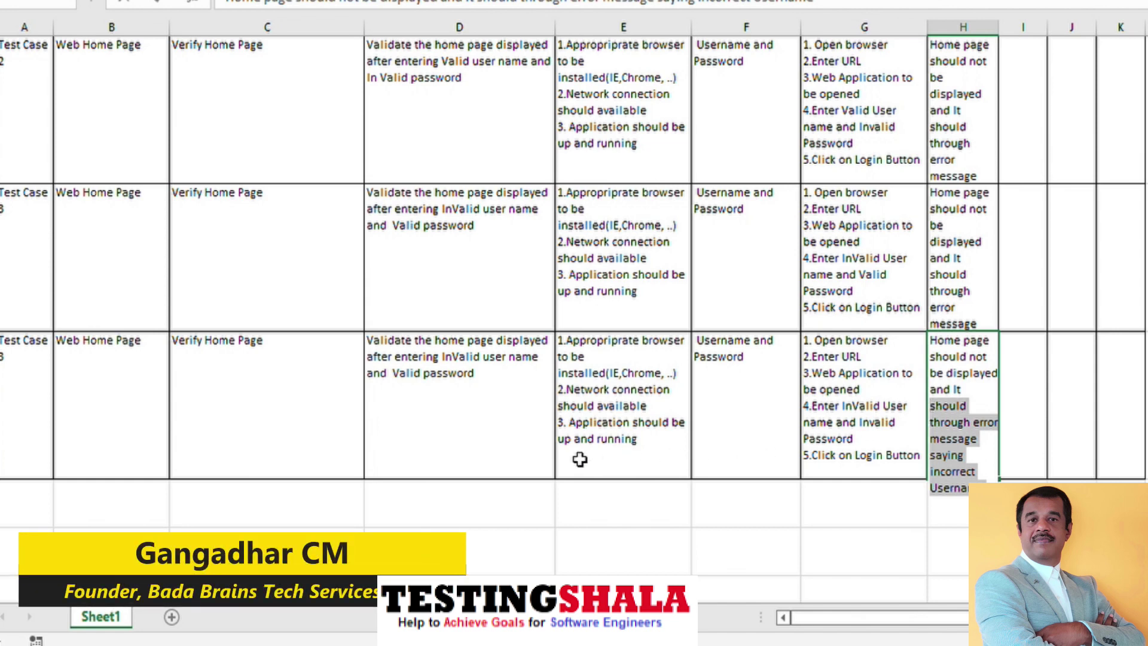
{"action": "left_click", "coordinate": [759, 431]}
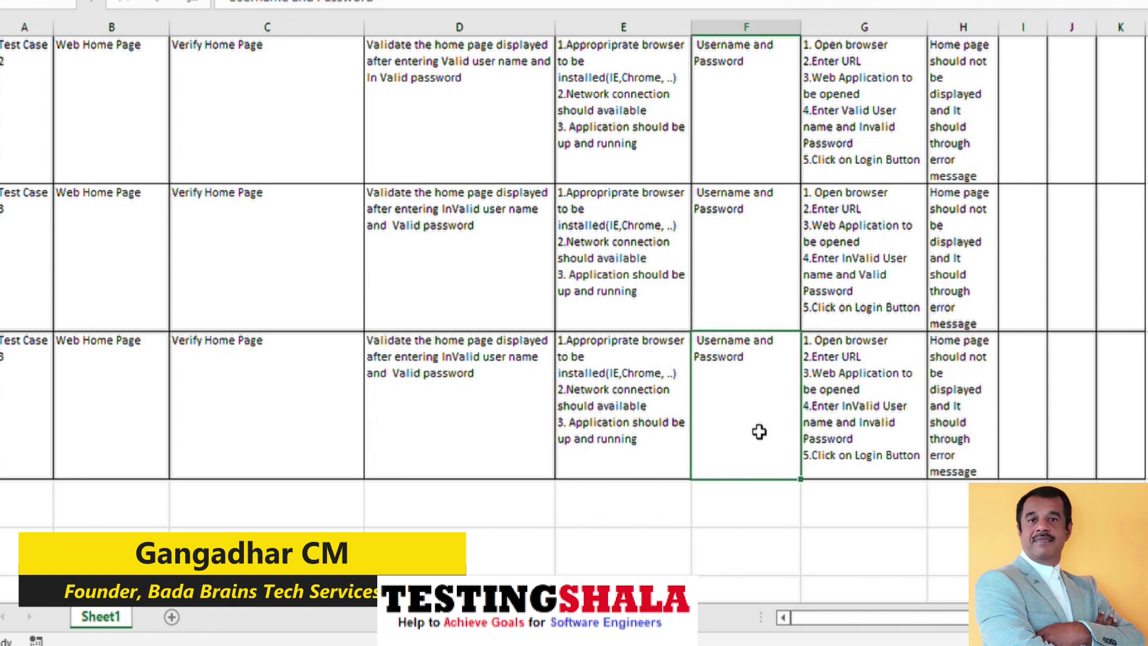
Select all four test case rows, A2 through J5.
{"action": "left_click_drag", "start_coordinate": [935, 392], "coordinate": [11, 364]}
{"action": "scroll", "coordinate": [546, 436], "scroll_direction": "up", "scroll_amount": 1}
{"action": "left_click_drag", "start_coordinate": [1072, 541], "coordinate": [26, 72]}
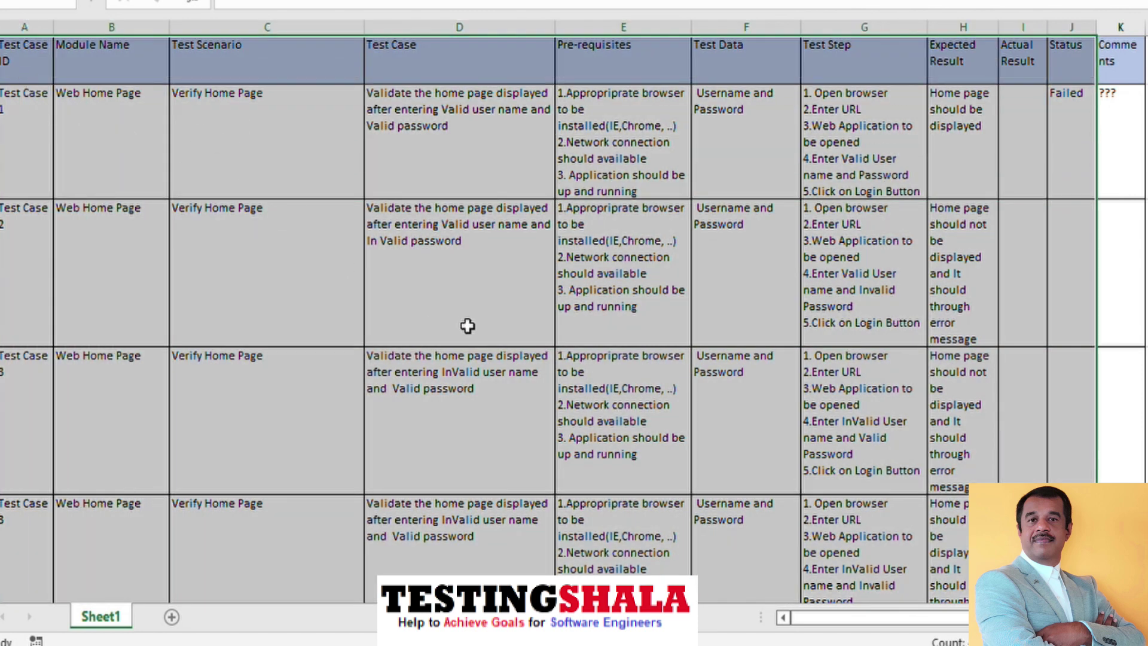